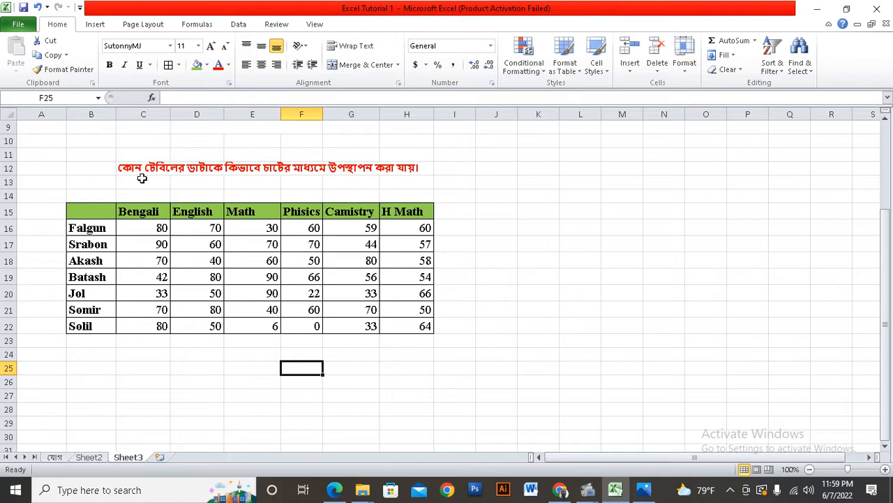
# Examine the heading in C12 and the students' subject marks in the table B15:H22.
pyautogui.click(142, 171)
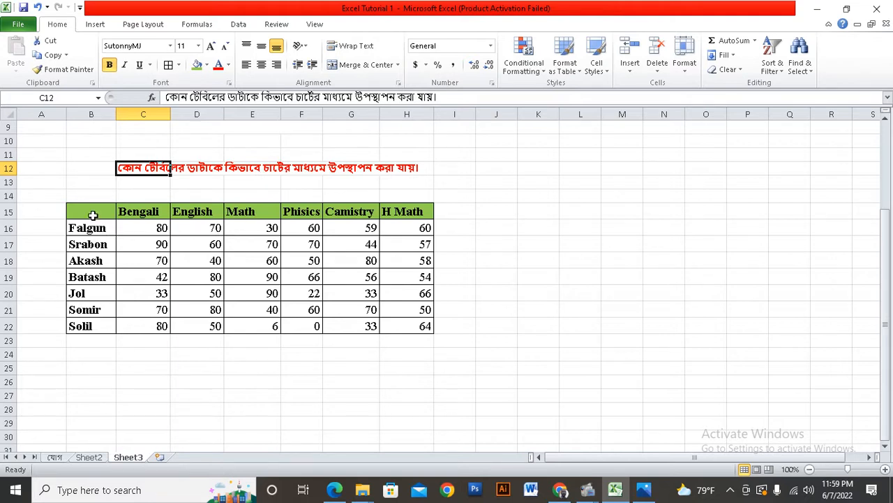
pyautogui.moveTo(93, 215); pyautogui.dragTo(398, 333)
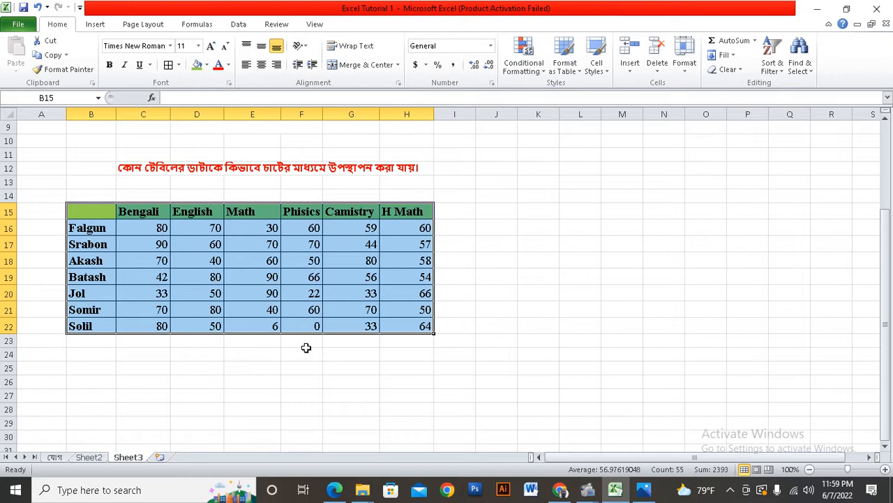
pyautogui.click(244, 282)
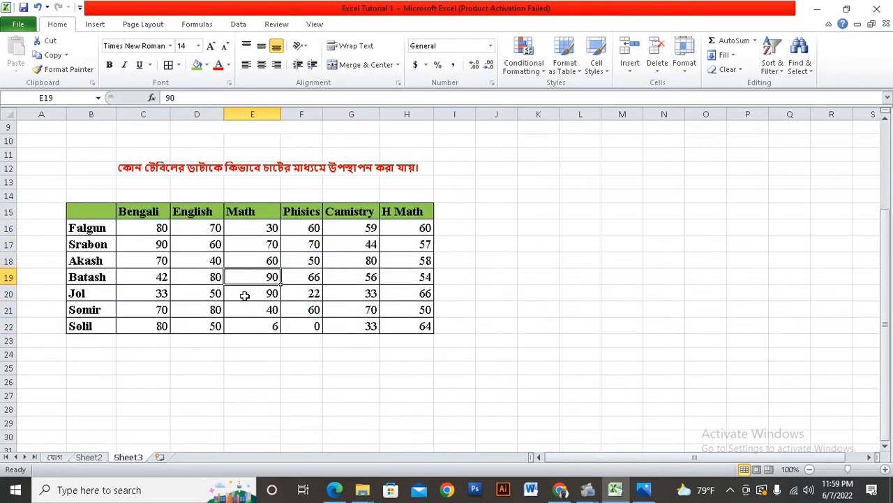
pyautogui.click(243, 295)
pyautogui.click(183, 296)
pyautogui.click(159, 295)
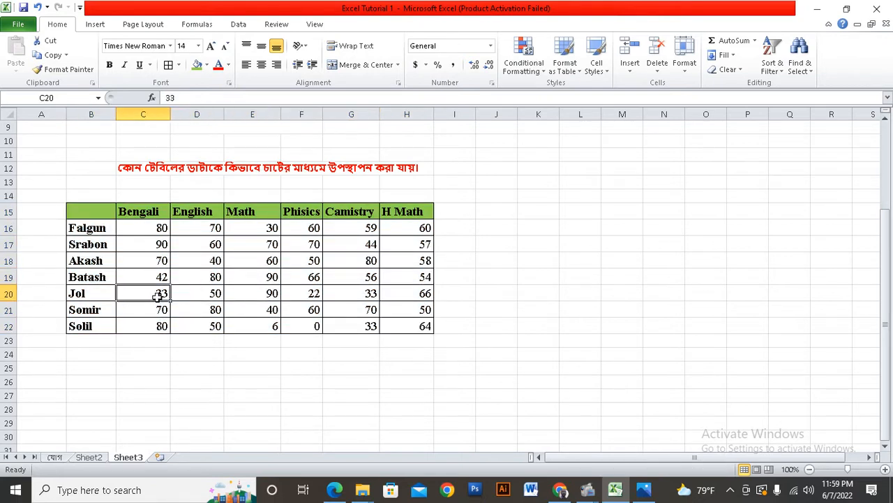
pyautogui.click(211, 292)
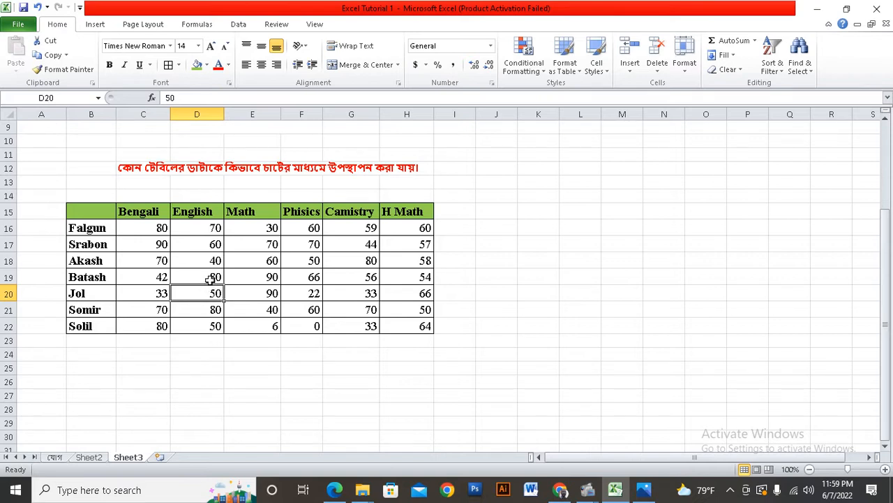
pyautogui.click(210, 278)
pyautogui.click(264, 276)
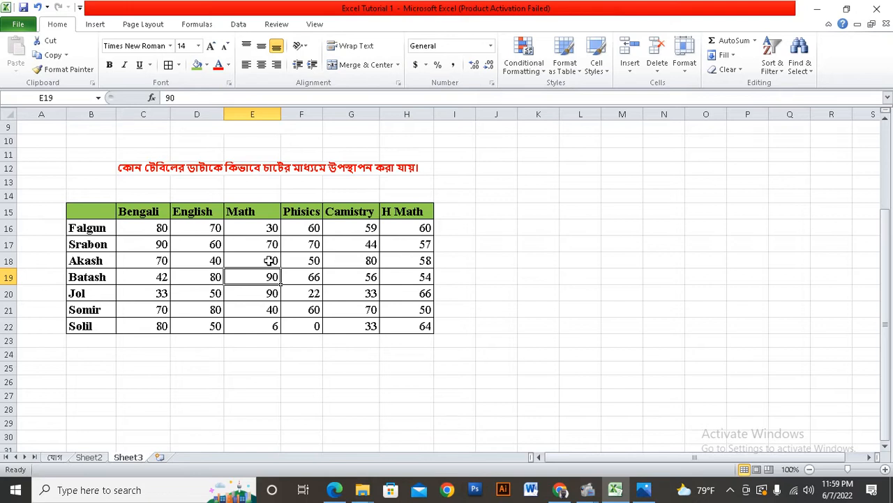
pyautogui.click(270, 260)
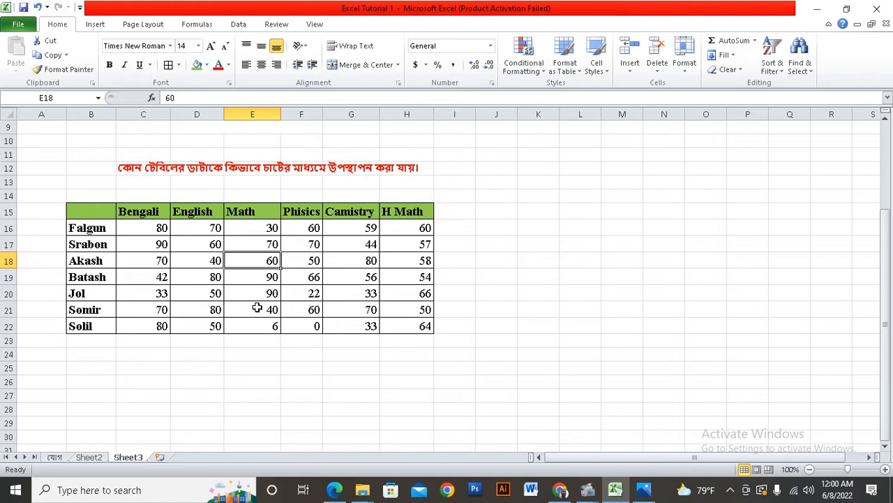
pyautogui.click(241, 297)
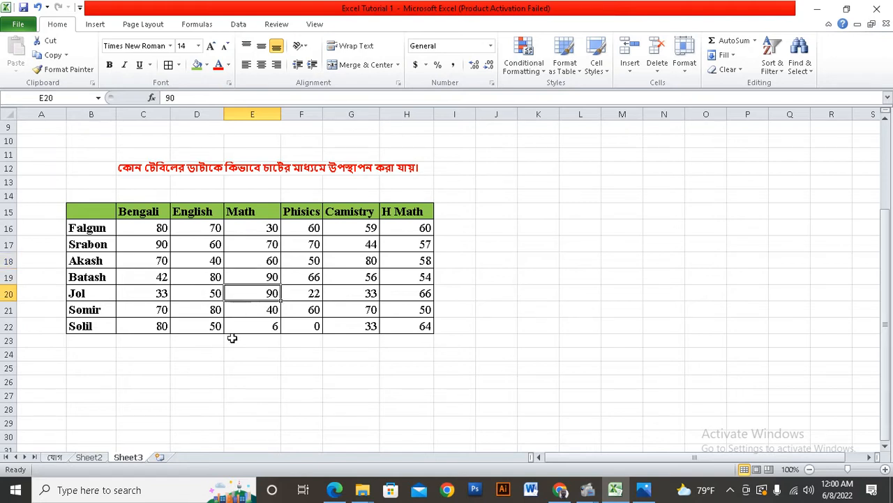
pyautogui.click(236, 326)
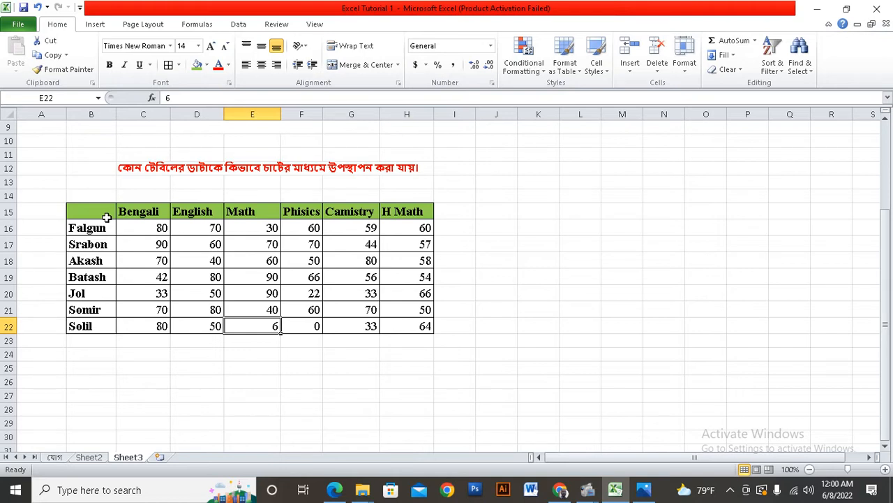
pyautogui.click(195, 212)
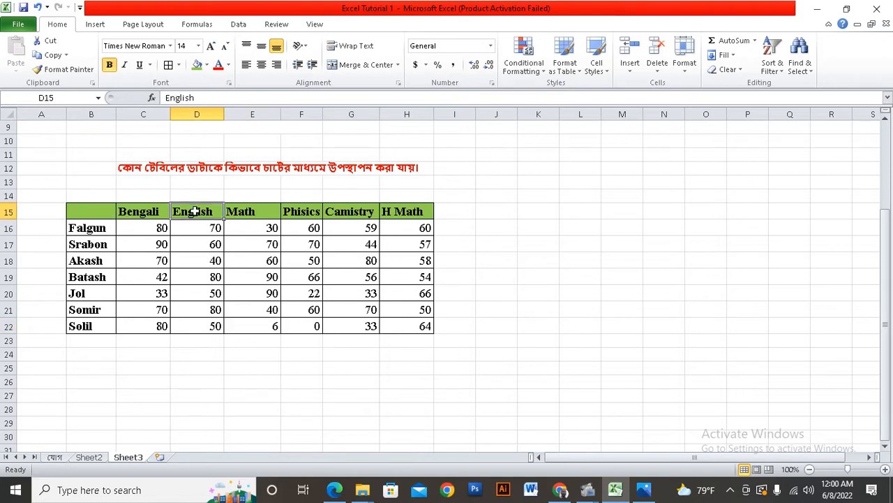
pyautogui.click(208, 231)
pyautogui.click(206, 245)
pyautogui.click(207, 258)
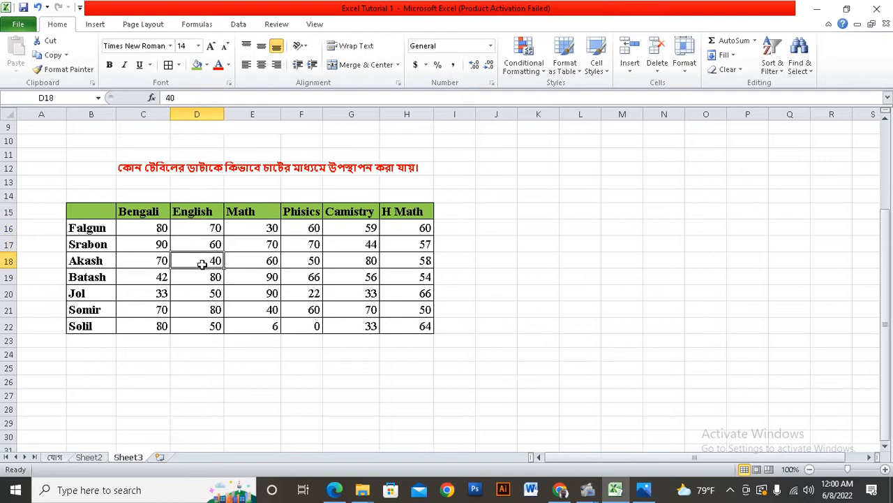
pyautogui.click(202, 277)
# Insert a 2-D clustered column chart from the marks table B15:H22 and move it beside the table.
pyautogui.moveTo(95, 216); pyautogui.dragTo(408, 328)
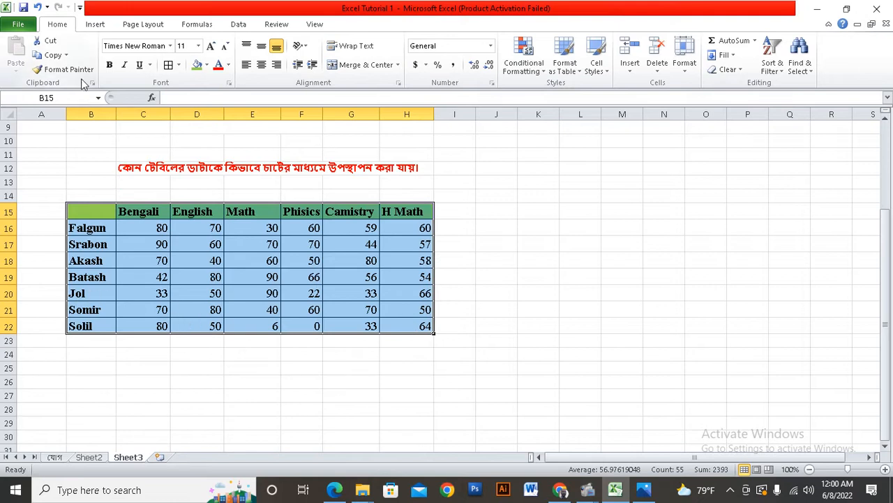
pyautogui.click(98, 28)
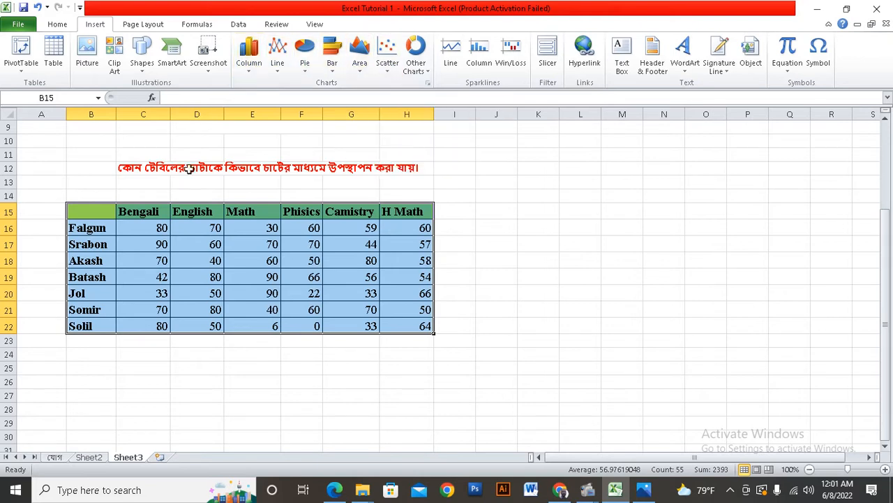
pyautogui.click(245, 72)
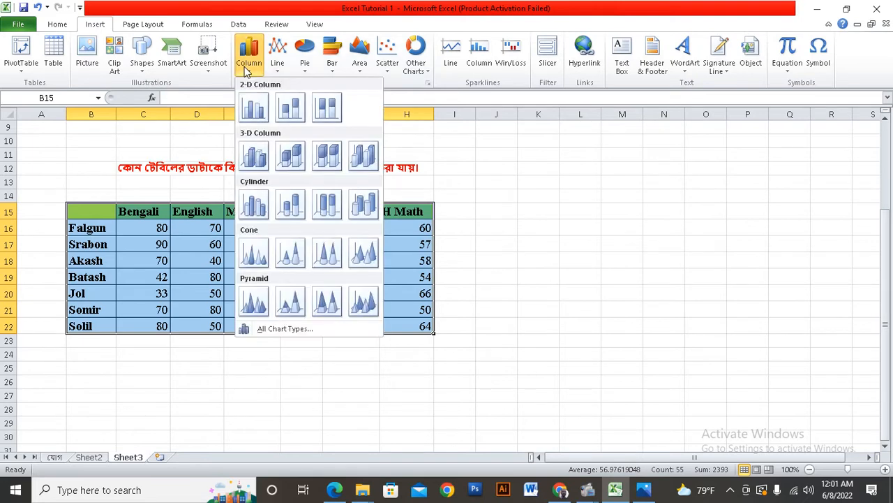
pyautogui.click(255, 107)
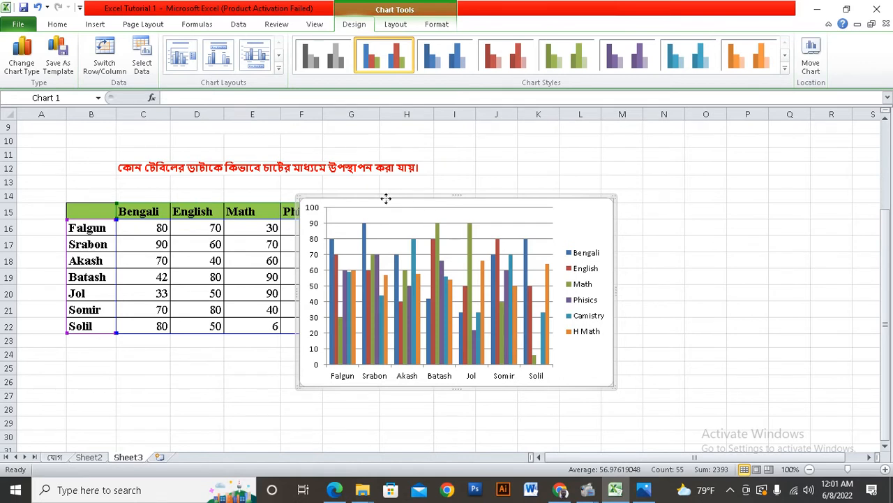
pyautogui.moveTo(385, 199); pyautogui.dragTo(541, 168)
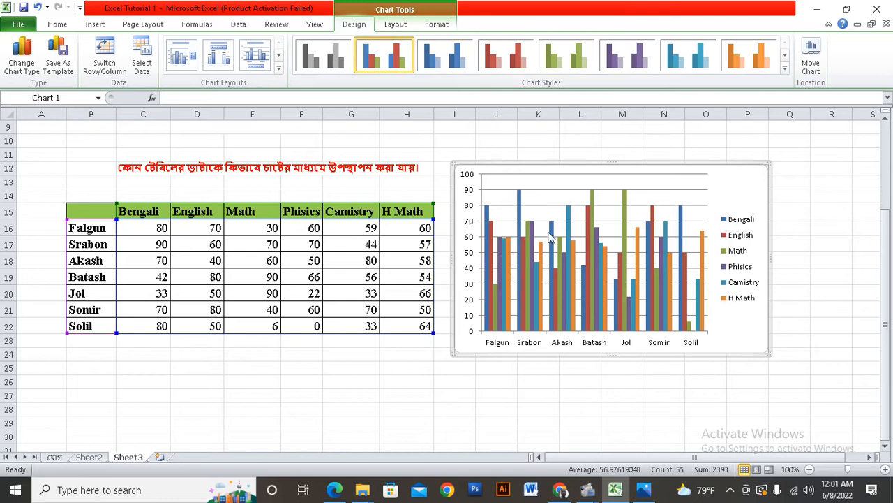
# Examine the chart's columns for Falgun, Srabon and Batash to see which subject and mark each one represents.
pyautogui.moveTo(598, 256)
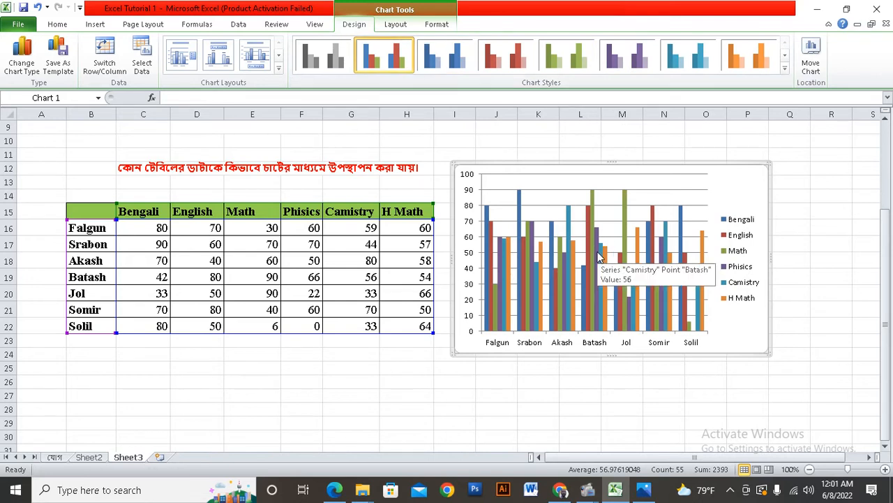
pyautogui.moveTo(587, 274)
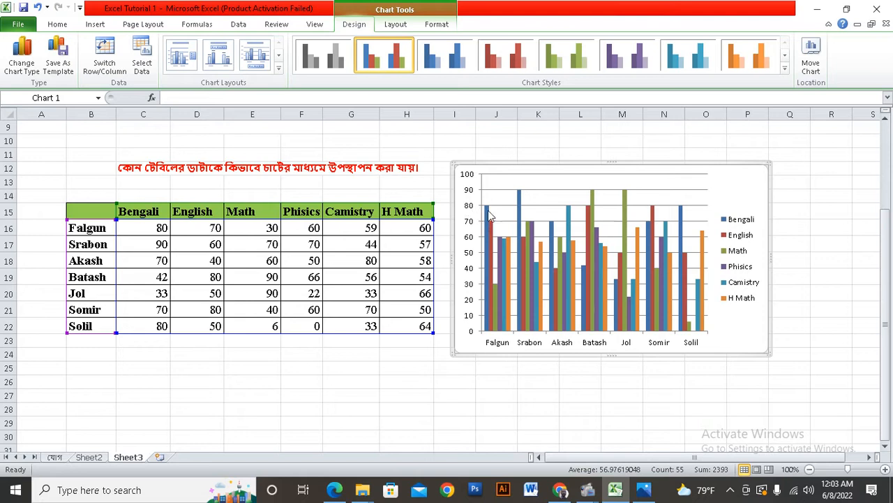
pyautogui.moveTo(487, 215)
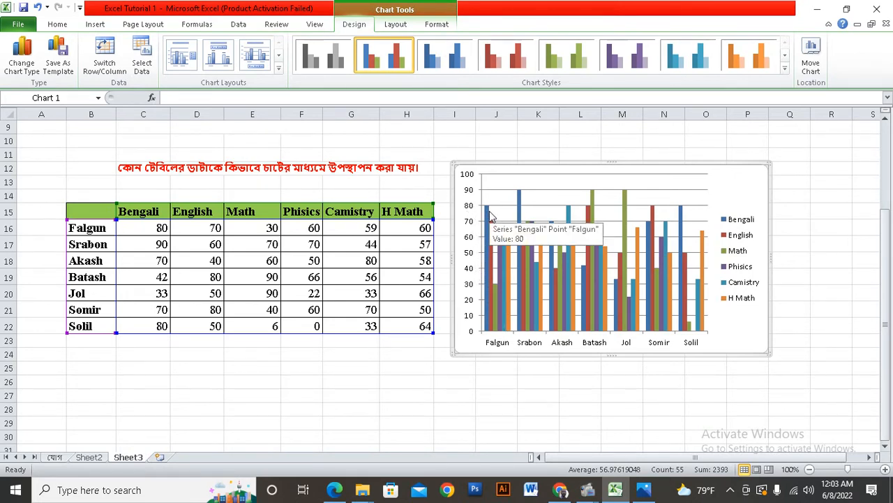
pyautogui.moveTo(490, 242)
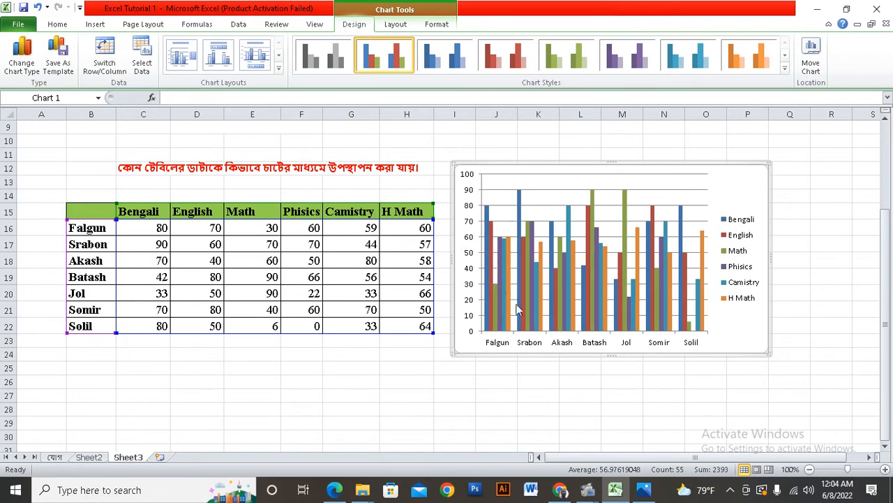
pyautogui.moveTo(536, 318)
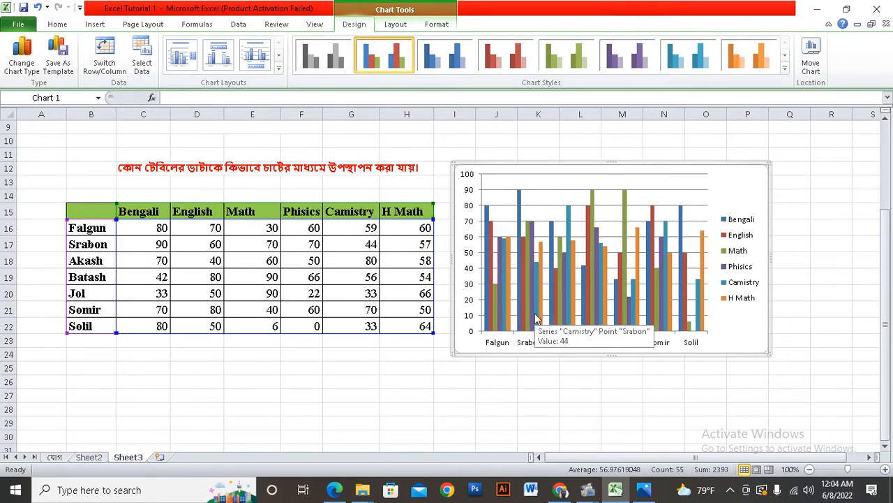
pyautogui.scroll(3, 536, 319)
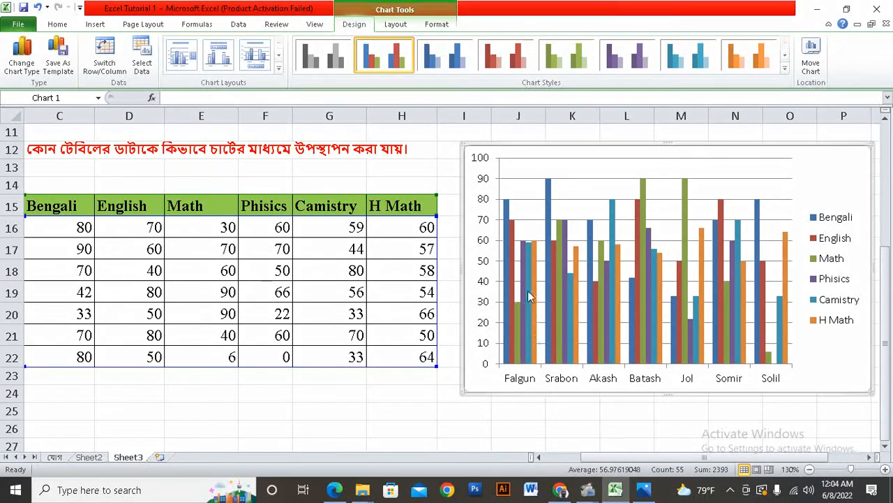
pyautogui.moveTo(529, 263)
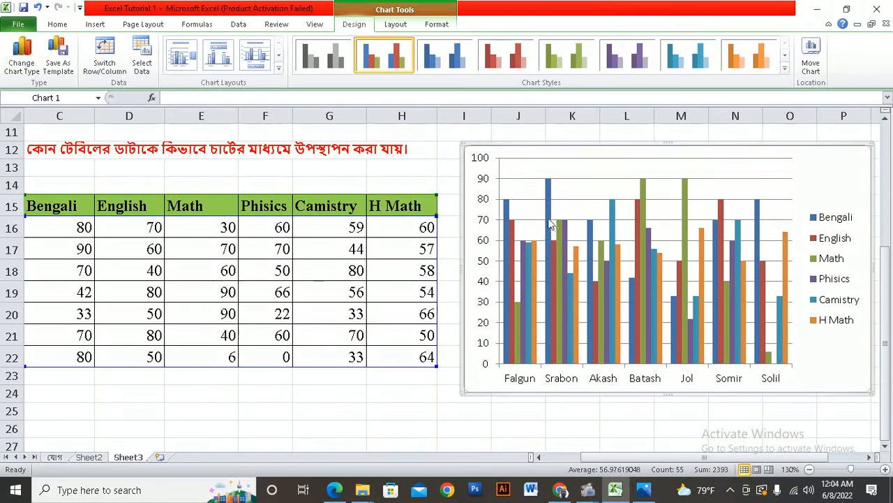
pyautogui.moveTo(548, 208)
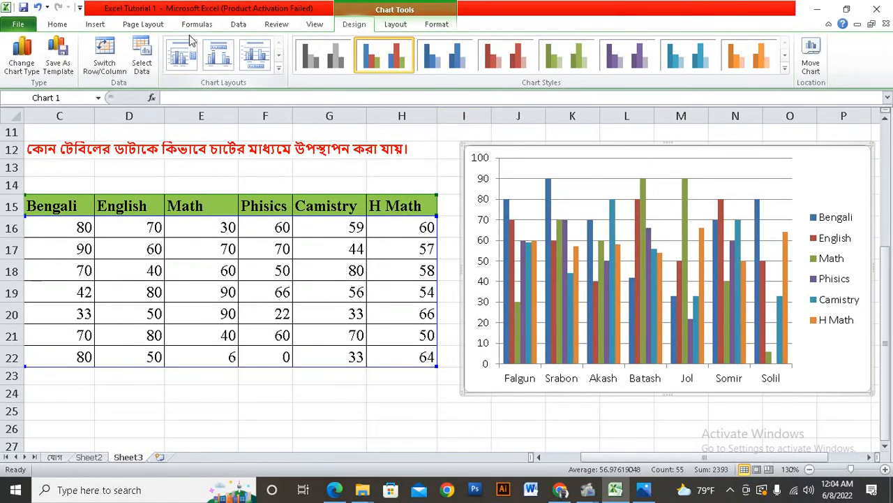
# Add data labels to all of the chart's columns, positioned at Outside End.
pyautogui.click(402, 28)
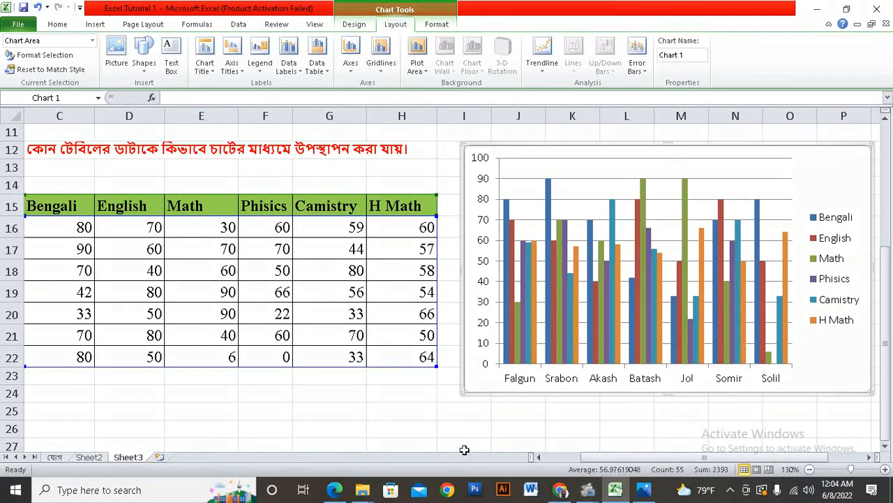
pyautogui.click(464, 422)
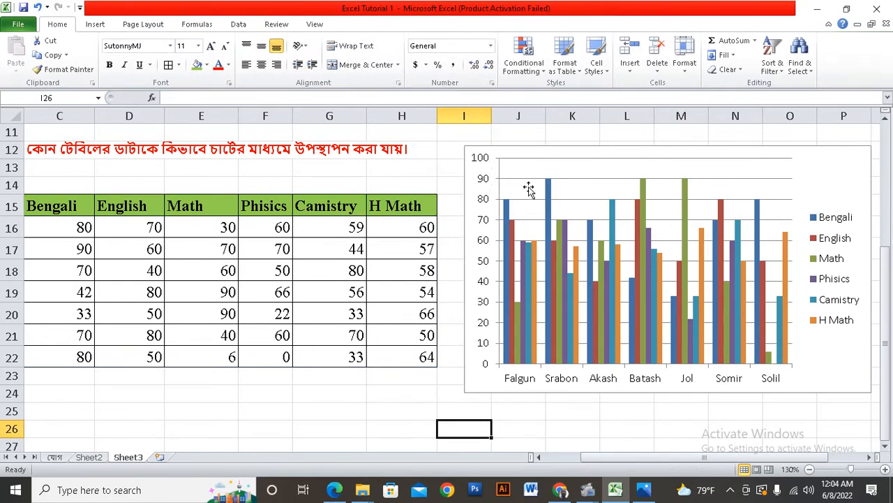
pyautogui.click(543, 151)
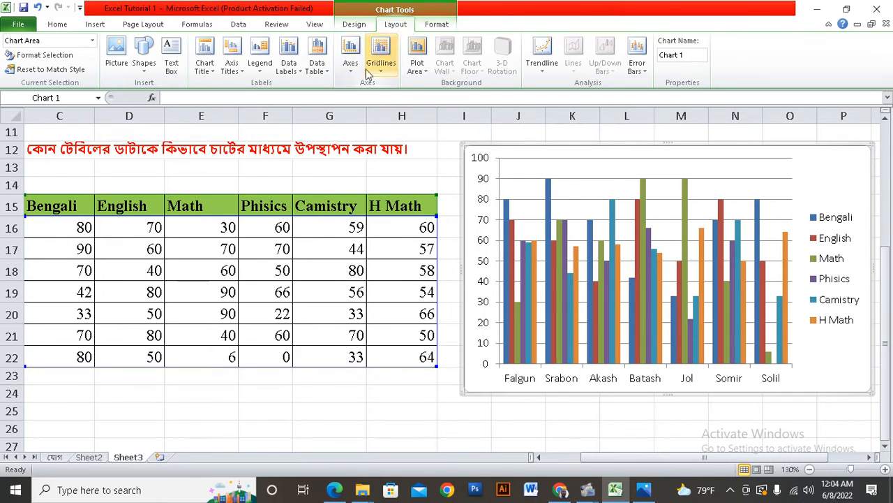
pyautogui.click(298, 74)
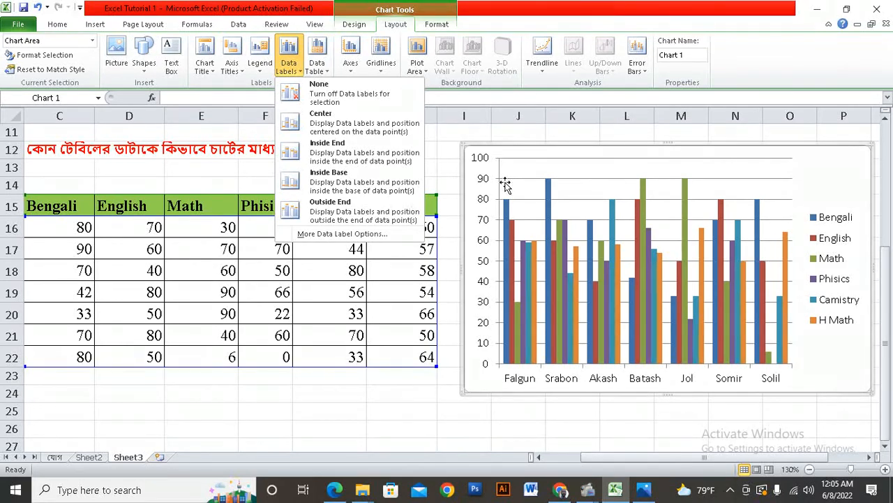
pyautogui.click(362, 215)
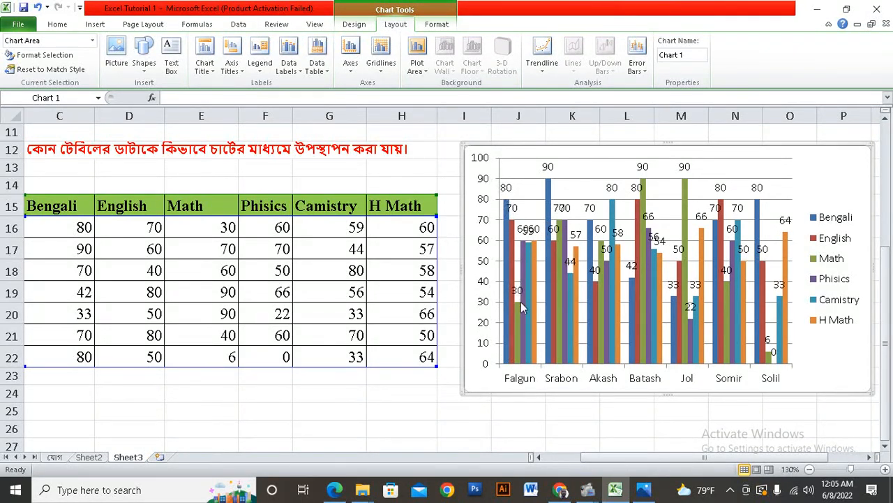
# Check the labelled columns for Falgun and shift the chart slightly closer to the marks table.
pyautogui.moveTo(503, 334)
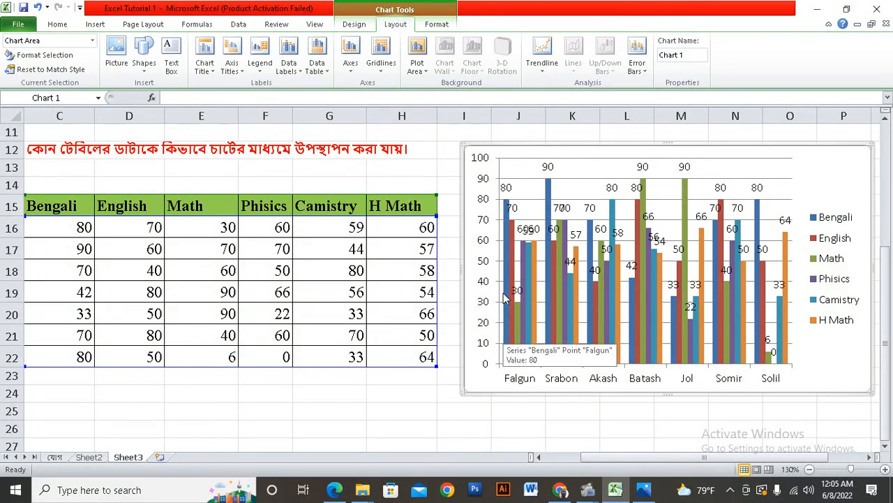
pyautogui.moveTo(508, 298)
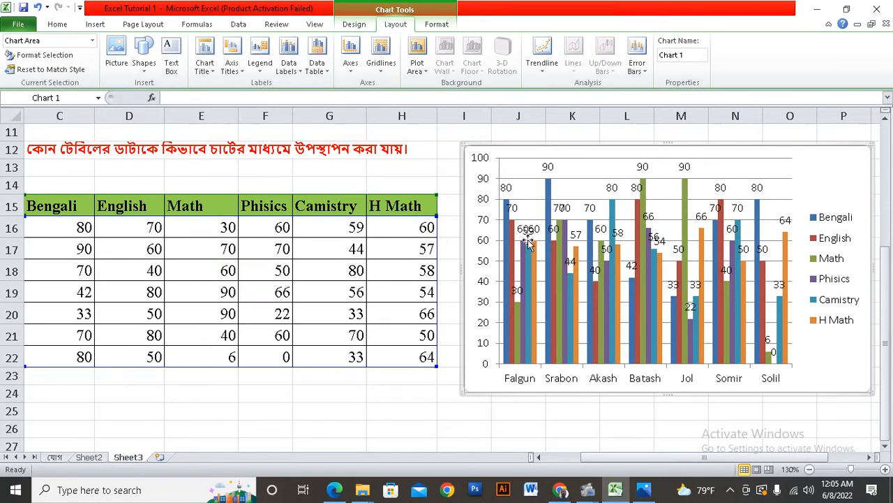
pyautogui.moveTo(534, 275)
pyautogui.moveTo(537, 250)
pyautogui.moveTo(632, 146)
pyautogui.mouseDown()
pyautogui.moveTo(600, 150)
pyautogui.moveTo(616, 148)
pyautogui.mouseUp()
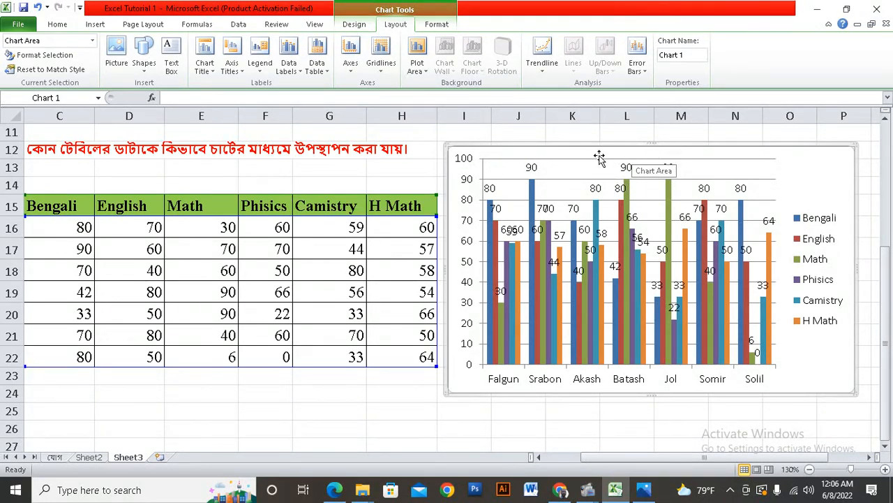
# Add a chart title above the marks chart and set its text to "Marksheet".
pyautogui.click(206, 70)
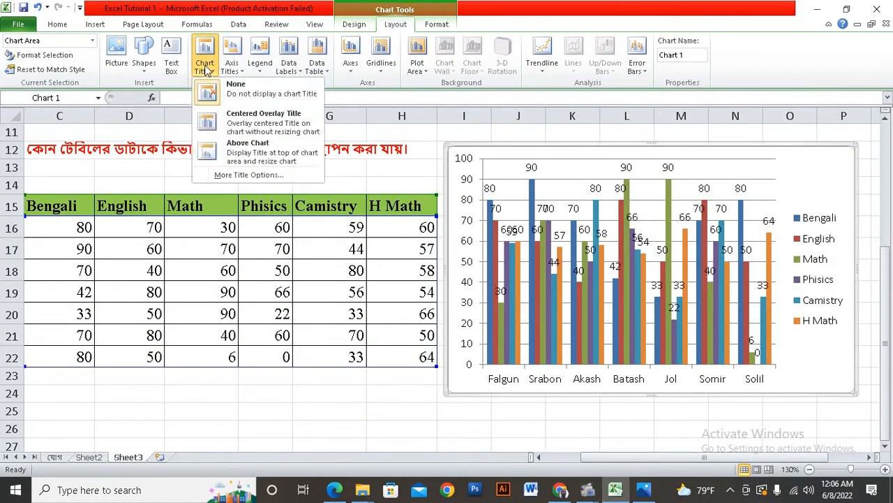
pyautogui.click(271, 155)
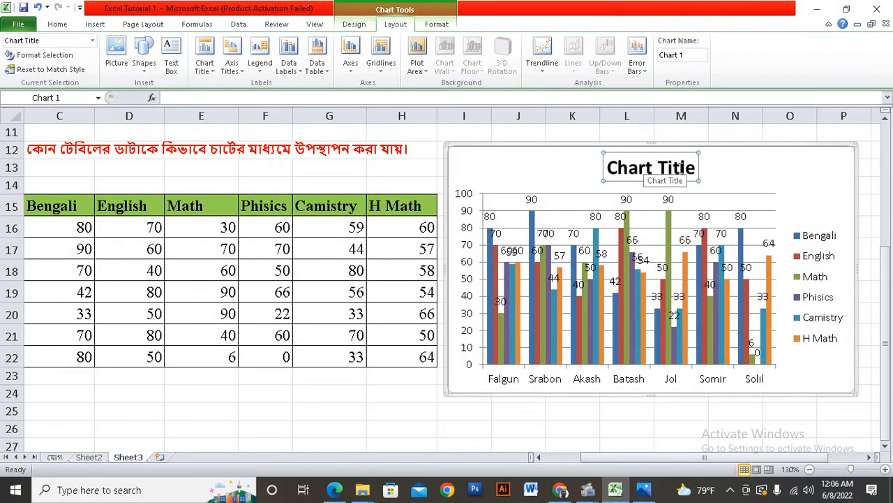
pyautogui.click(196, 97)
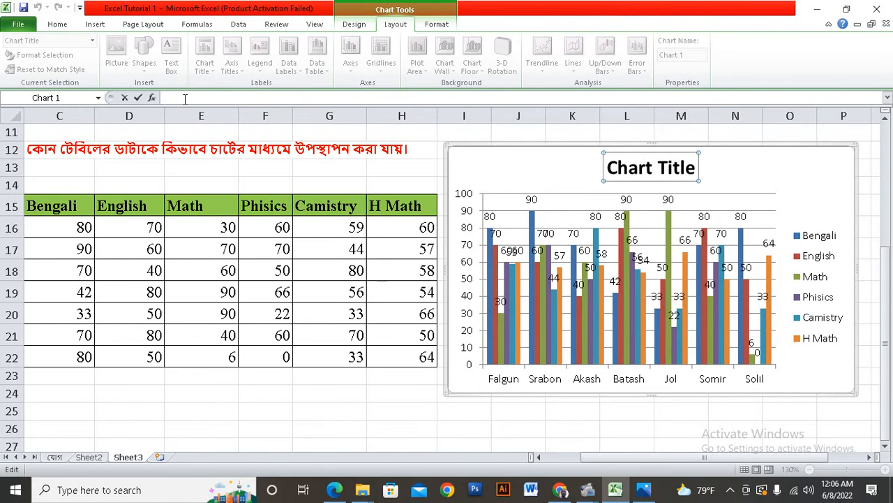
pyautogui.write('শ')
pyautogui.press('BackSpace')
pyautogui.press('Return')
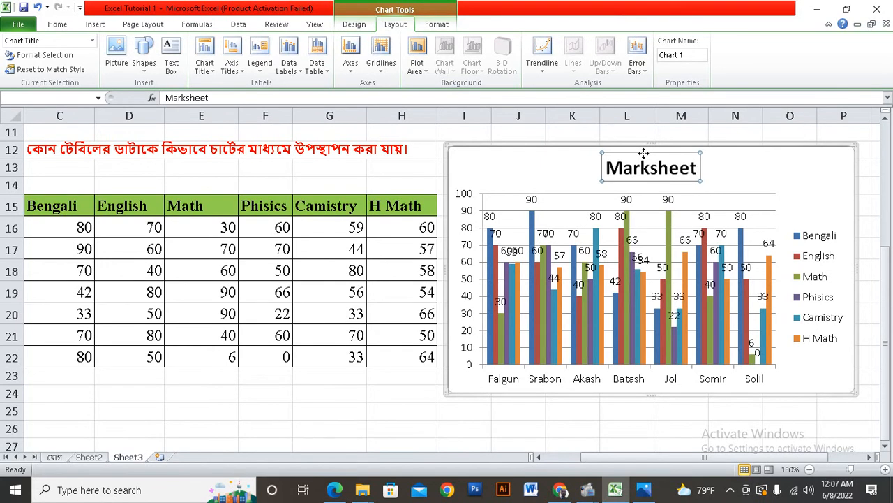
# Fill the background of the "Marksheet" chart title with a light blue theme color.
pyautogui.click(57, 25)
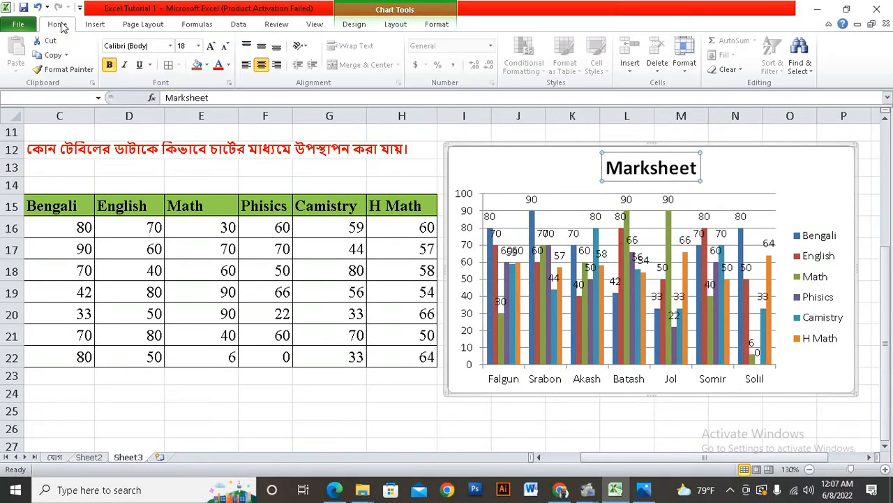
pyautogui.click(207, 65)
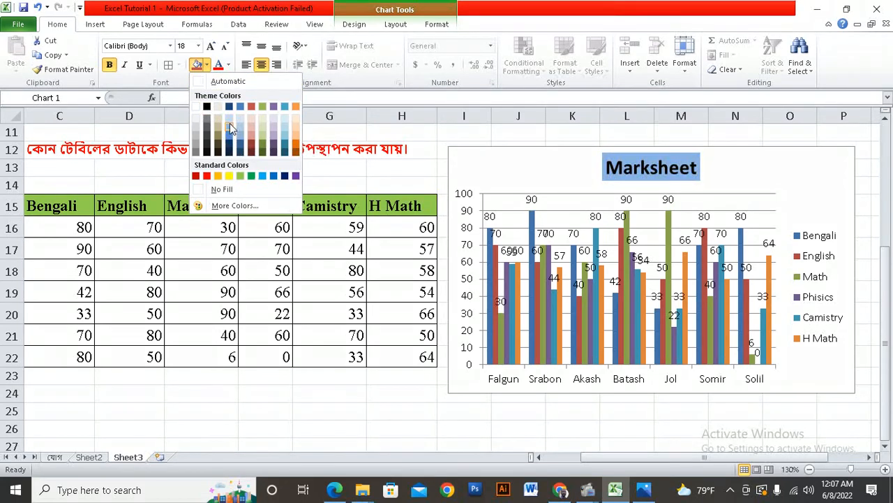
pyautogui.click(229, 123)
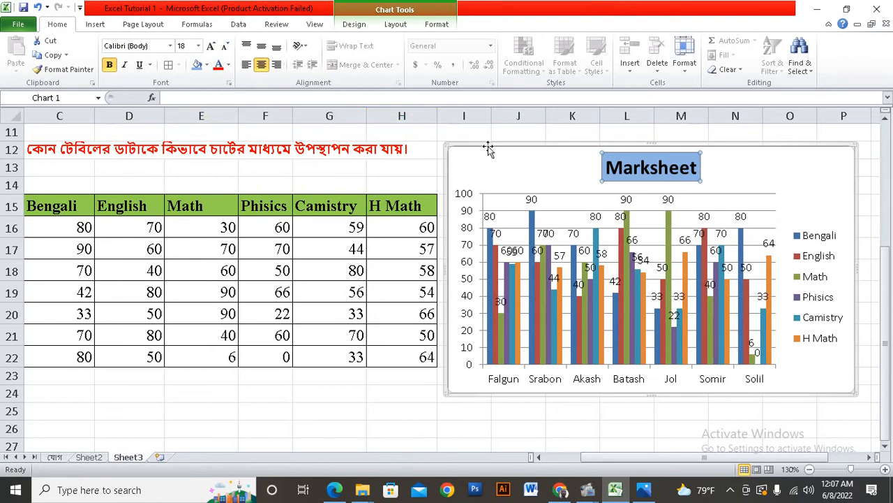
# Add a primary vertical axis title with vertical text reading "Marks" and fill it with the same light blue.
pyautogui.click(742, 180)
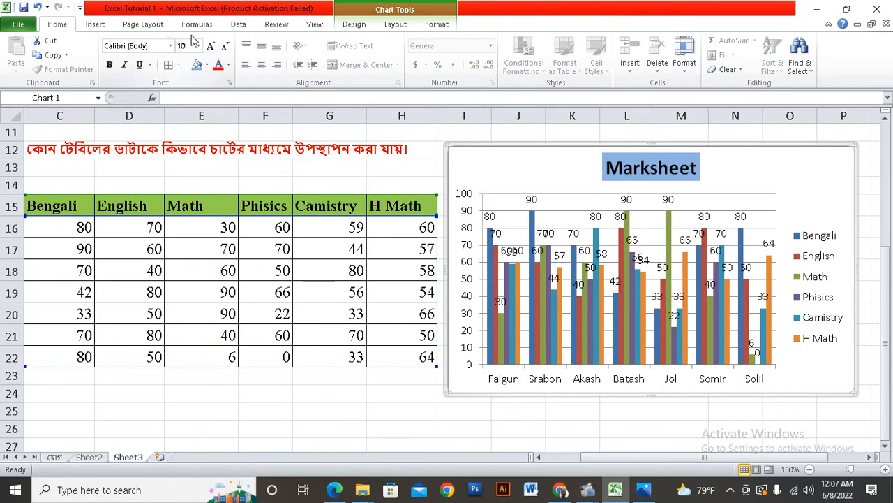
pyautogui.click(394, 28)
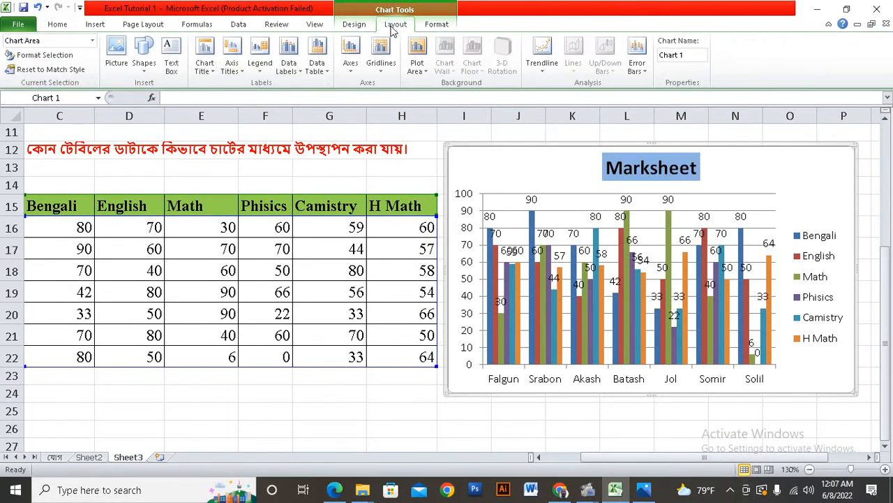
pyautogui.click(232, 73)
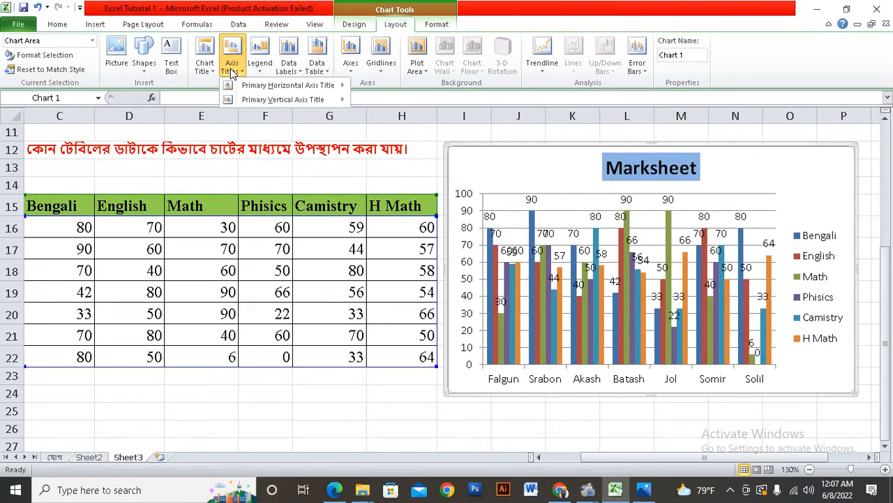
pyautogui.moveTo(248, 86)
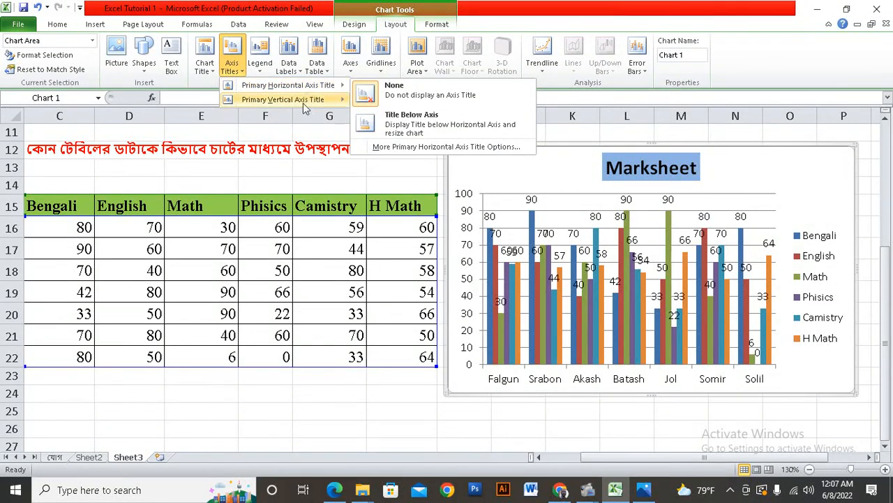
pyautogui.moveTo(302, 105)
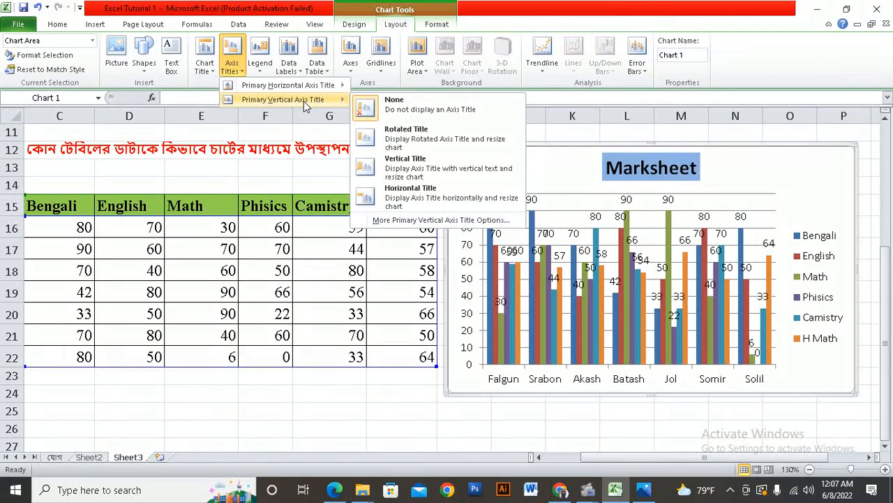
pyautogui.click(405, 165)
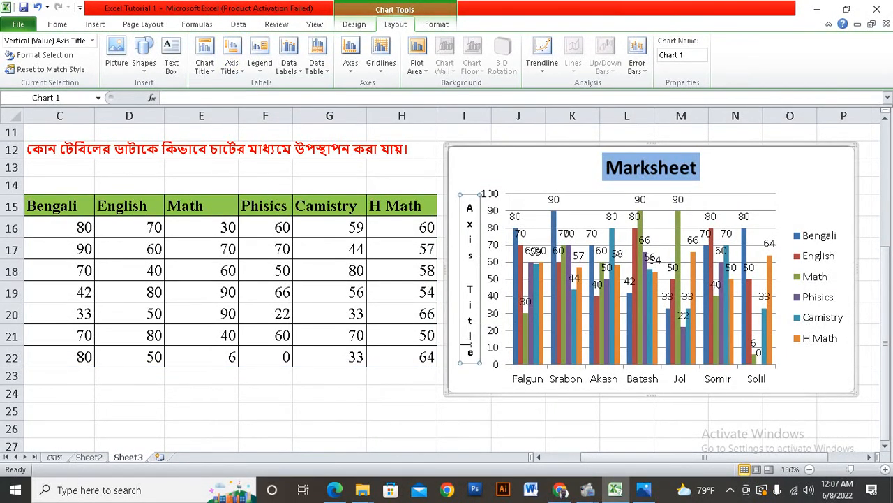
pyautogui.click(216, 102)
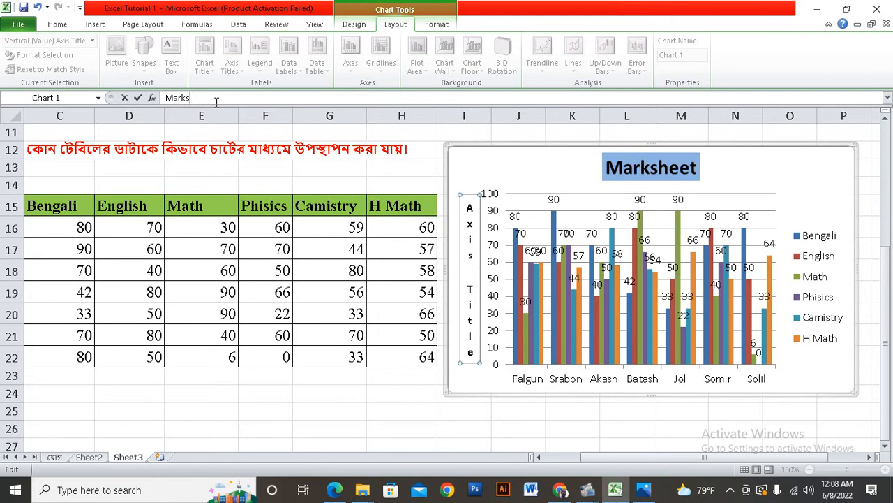
pyautogui.press('Return')
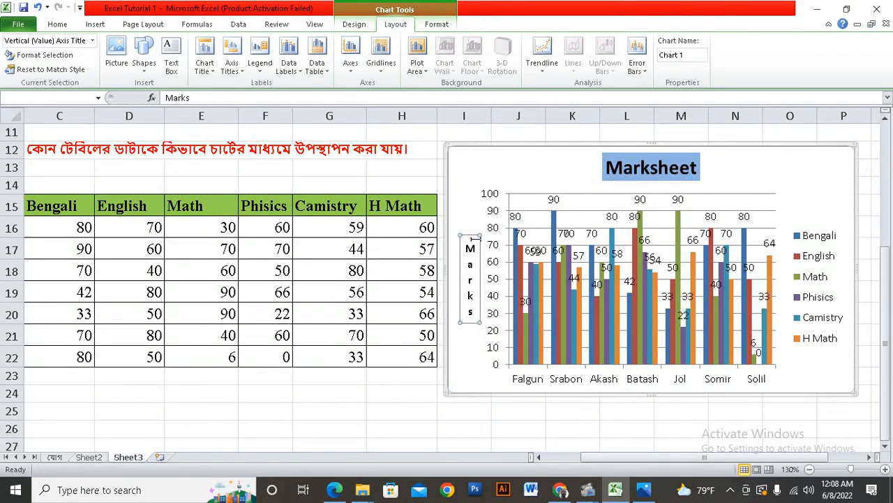
pyautogui.click(56, 24)
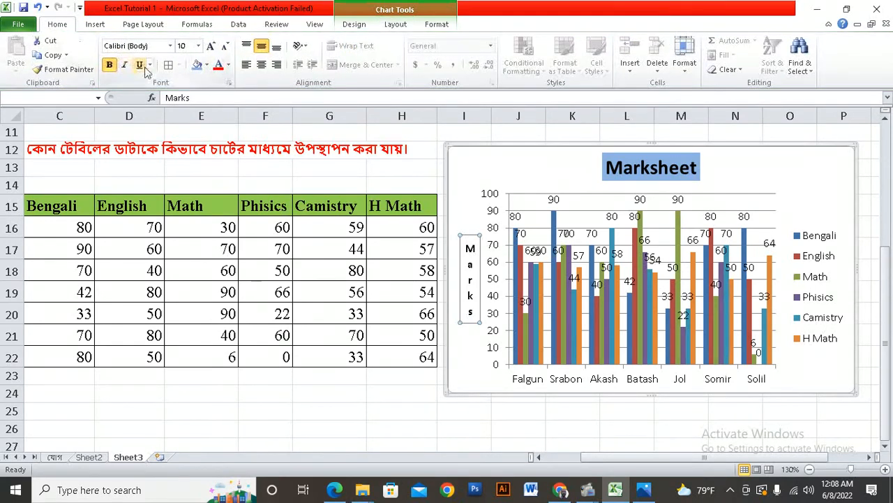
pyautogui.click(198, 67)
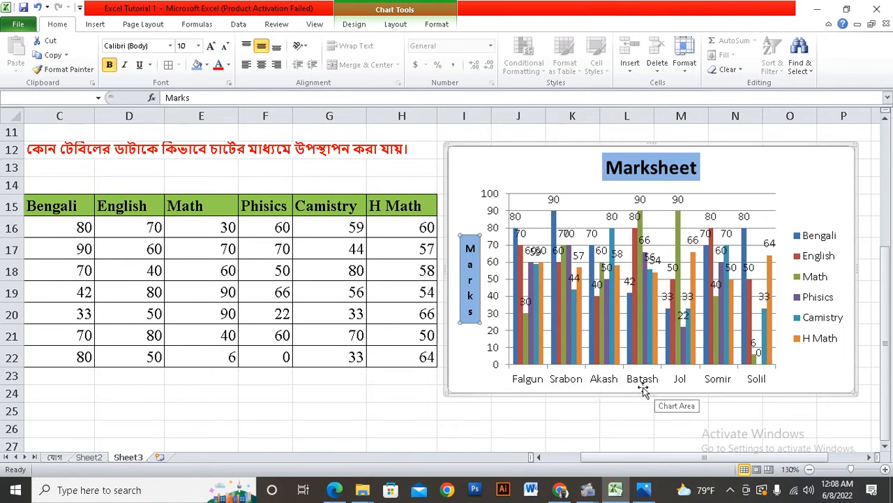
# Add a primary horizontal axis title below the axis reading "Students Name" and fill it with the same light blue.
pyautogui.click(379, 24)
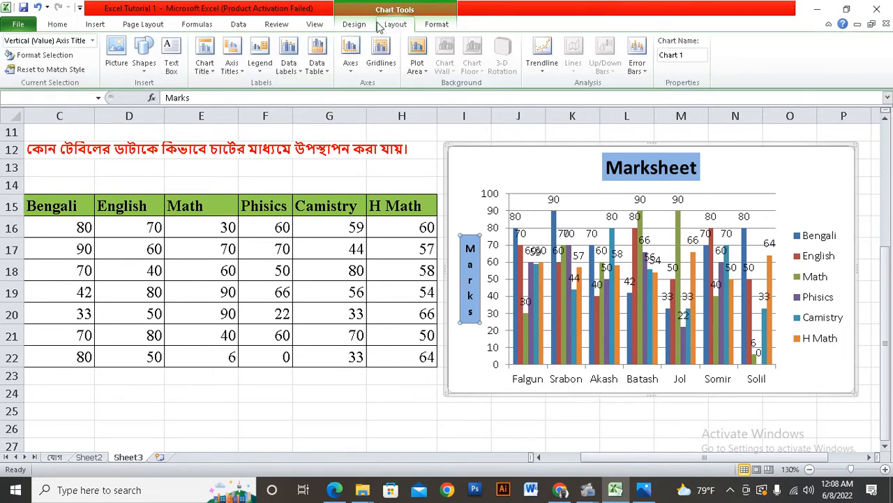
pyautogui.click(234, 68)
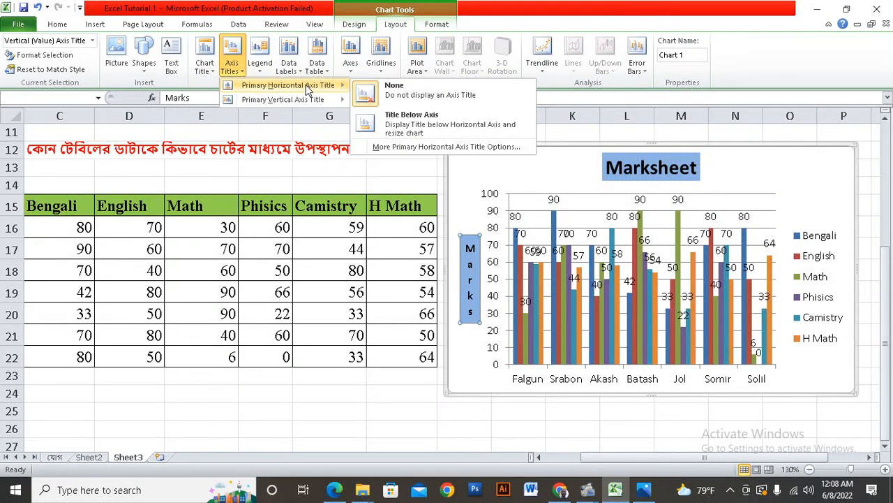
pyautogui.click(415, 126)
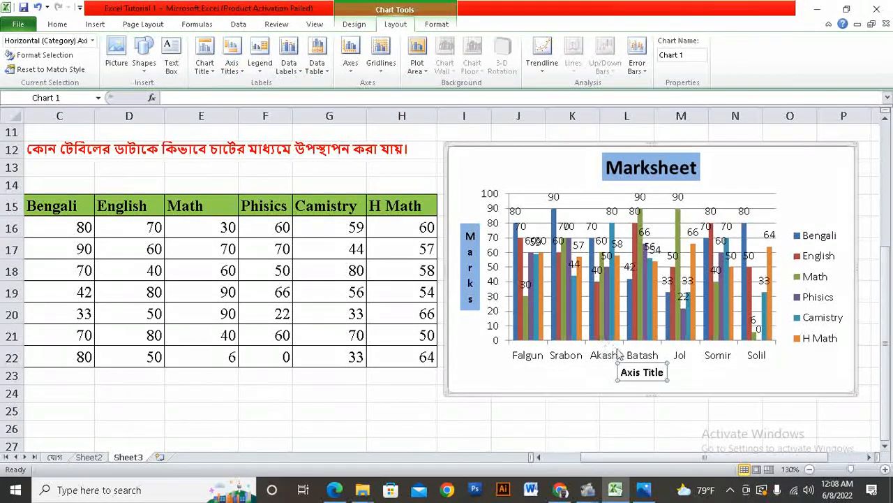
pyautogui.click(240, 97)
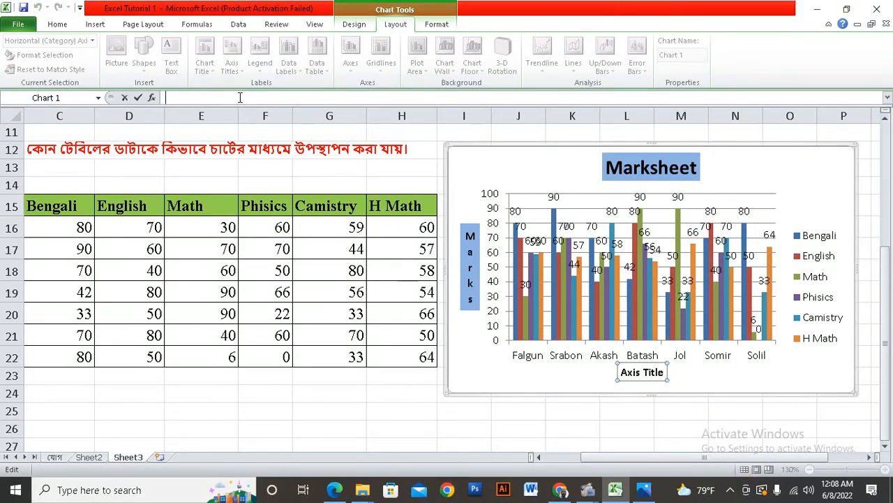
pyautogui.write('s Name')
pyautogui.press('Return')
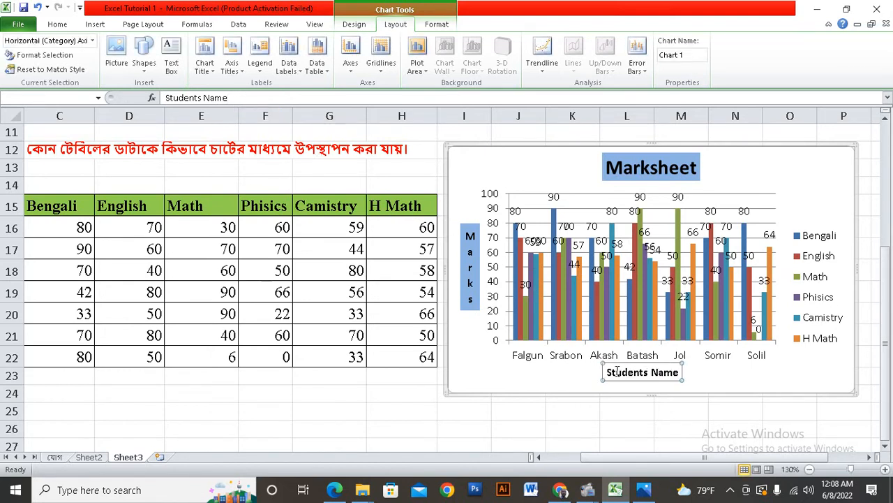
pyautogui.click(58, 24)
pyautogui.click(197, 65)
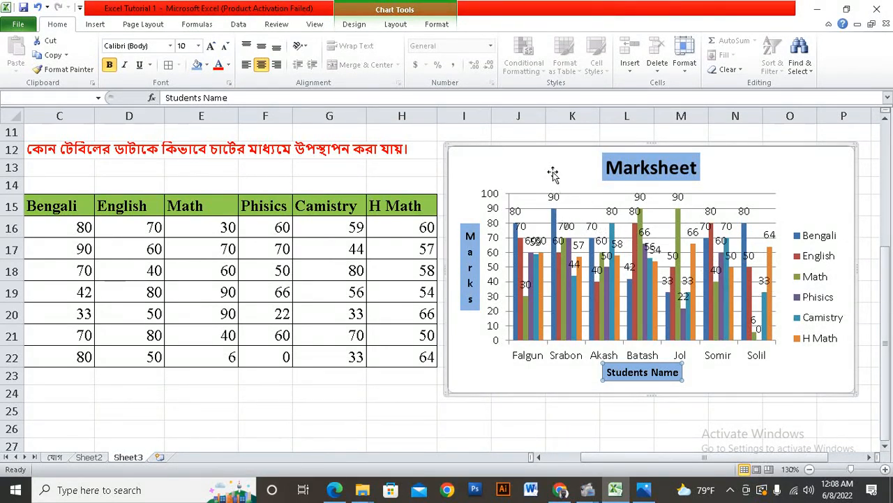
# Show a data table below the chart without legend keys.
pyautogui.click(548, 147)
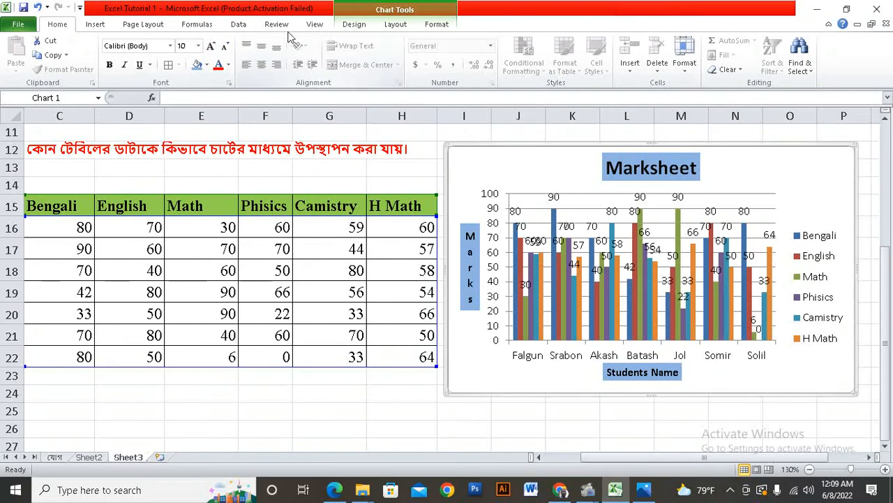
pyautogui.click(393, 24)
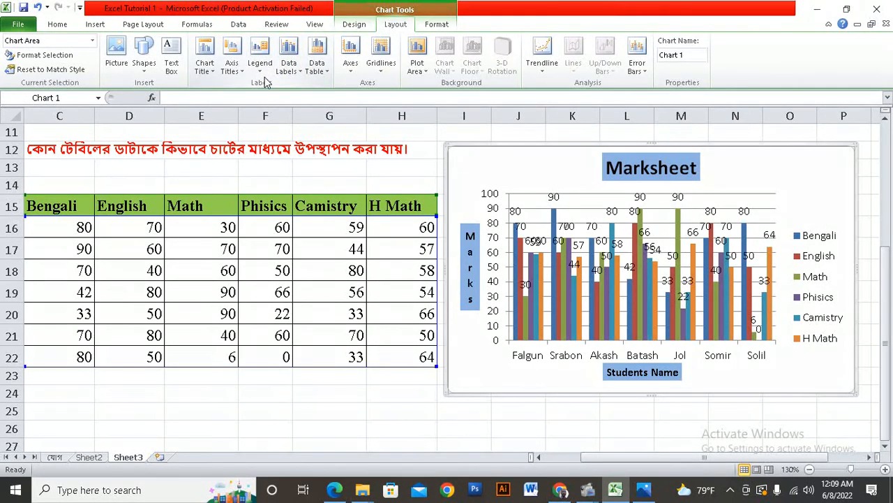
pyautogui.click(319, 73)
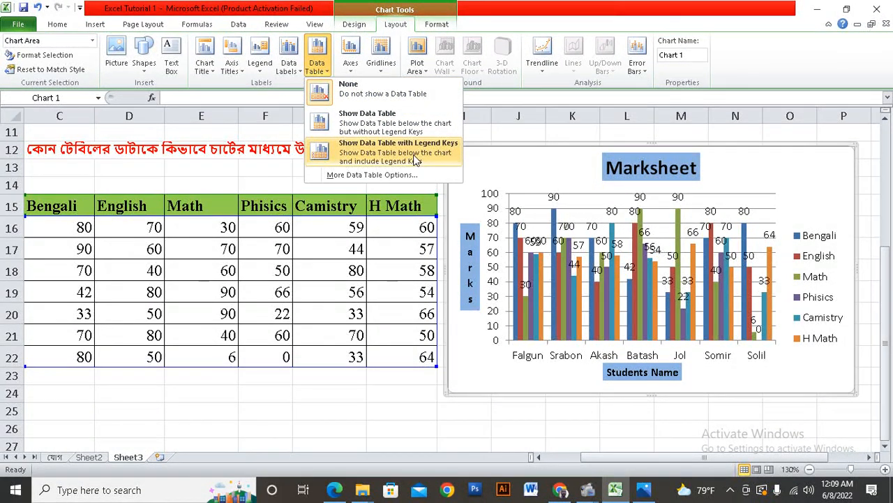
pyautogui.click(377, 125)
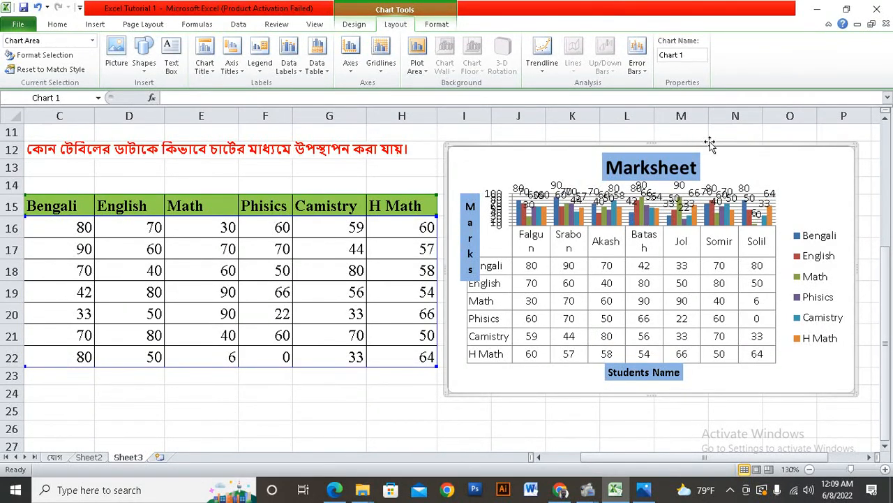
# Move the chart over the marks table to start in column E and enlarge it to about column M and row 36.
pyautogui.moveTo(709, 144); pyautogui.dragTo(457, 136)
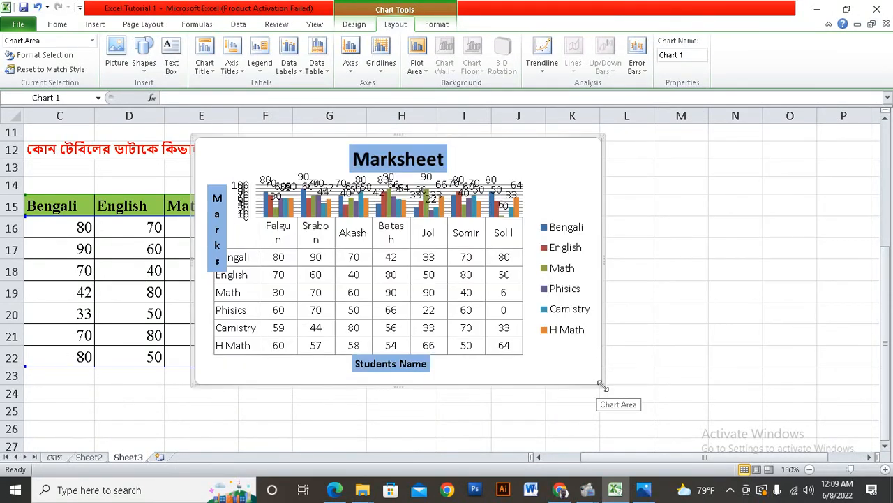
pyautogui.moveTo(602, 384); pyautogui.dragTo(702, 448)
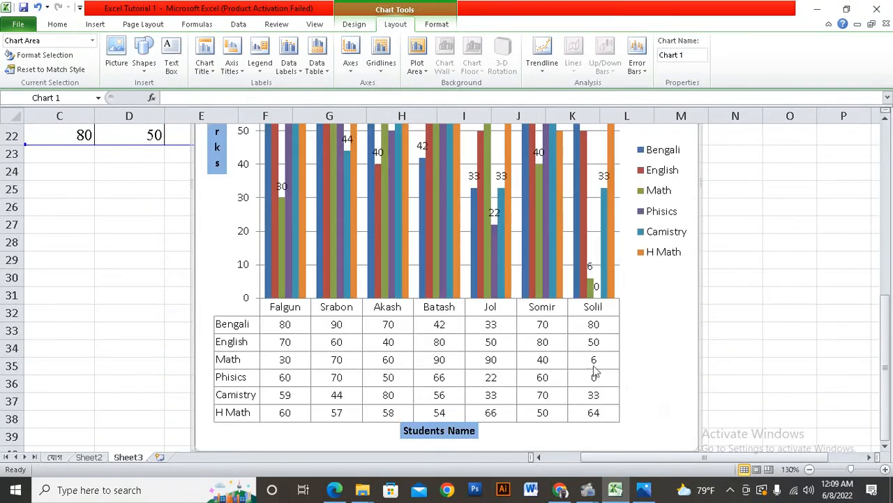
pyautogui.scroll(-3, 624, 351)
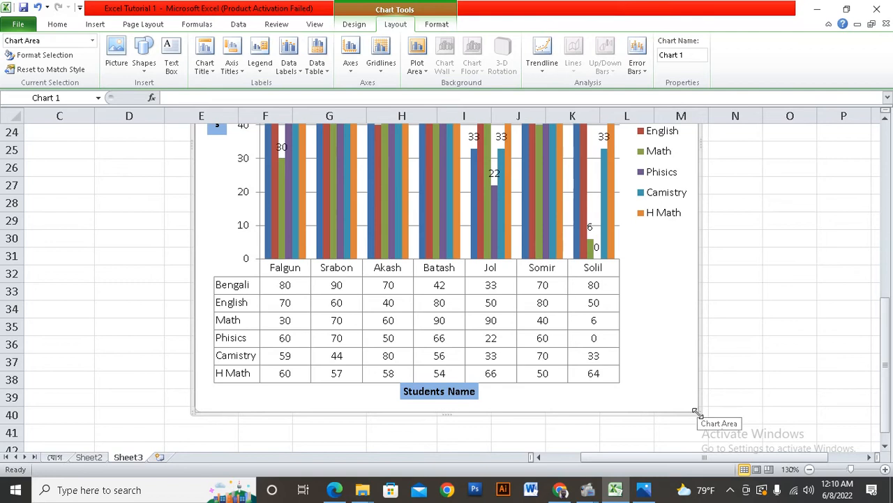
pyautogui.moveTo(701, 411); pyautogui.dragTo(674, 359)
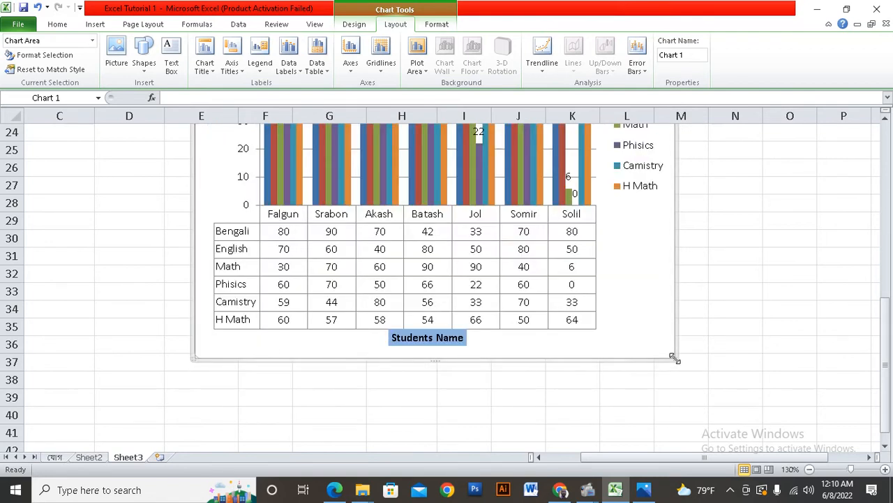
pyautogui.scroll(3, 674, 358)
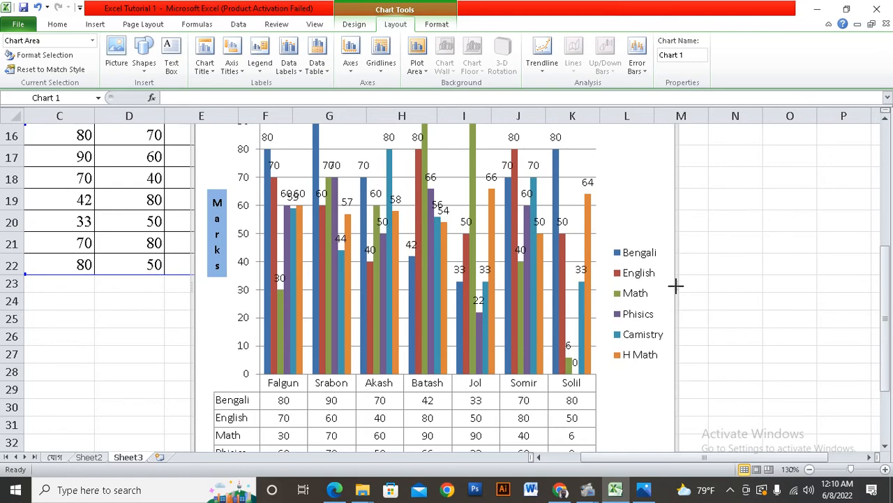
pyautogui.moveTo(675, 285); pyautogui.dragTo(710, 287)
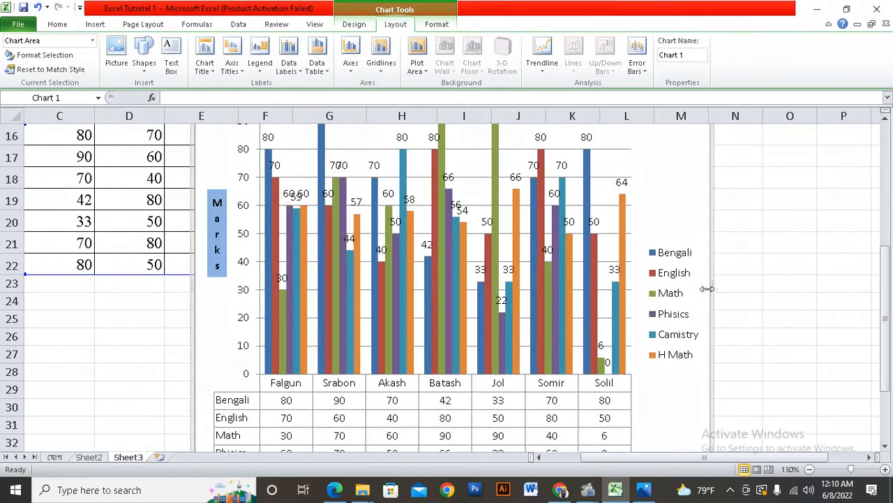
pyautogui.scroll(-1, 604, 332)
pyautogui.scroll(1, 604, 333)
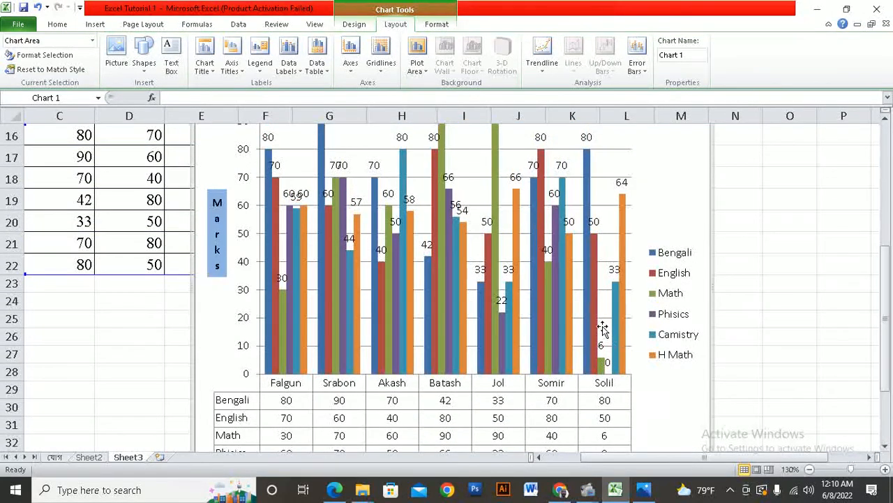
pyautogui.keyDown('ctrl'); pyautogui.scroll(-1, 602, 327); pyautogui.keyUp('ctrl')
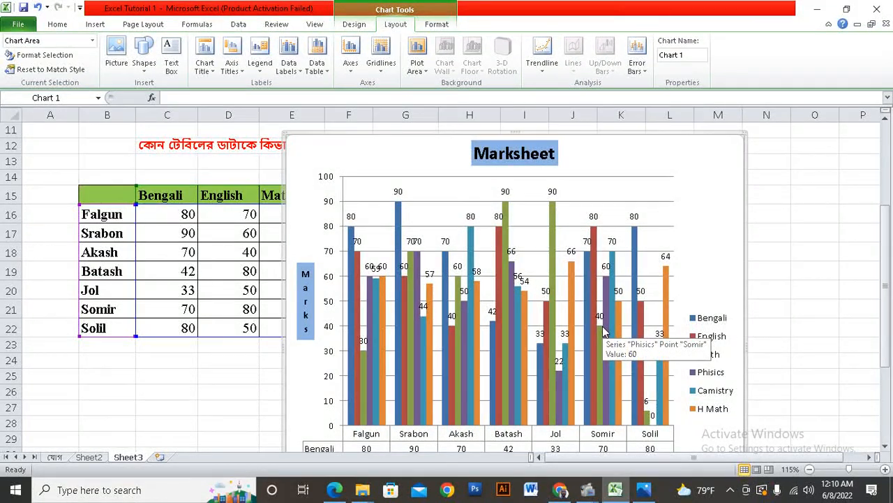
# Shrink the chart from its lower corner so that it ends in column M at about row 35.
pyautogui.scroll(-1, 604, 332)
pyautogui.scroll(-1, 605, 333)
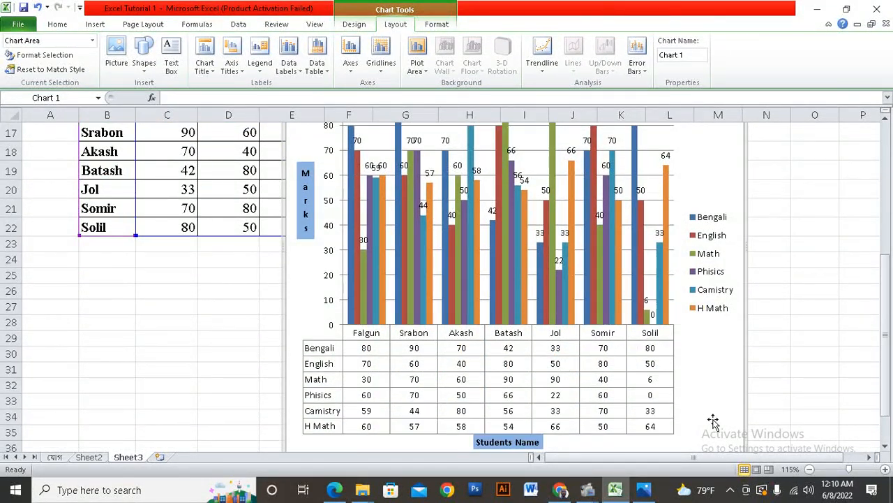
pyautogui.scroll(-1, 725, 387)
pyautogui.keyDown('ctrl'); pyautogui.scroll(1, 682, 339); pyautogui.keyUp('ctrl')
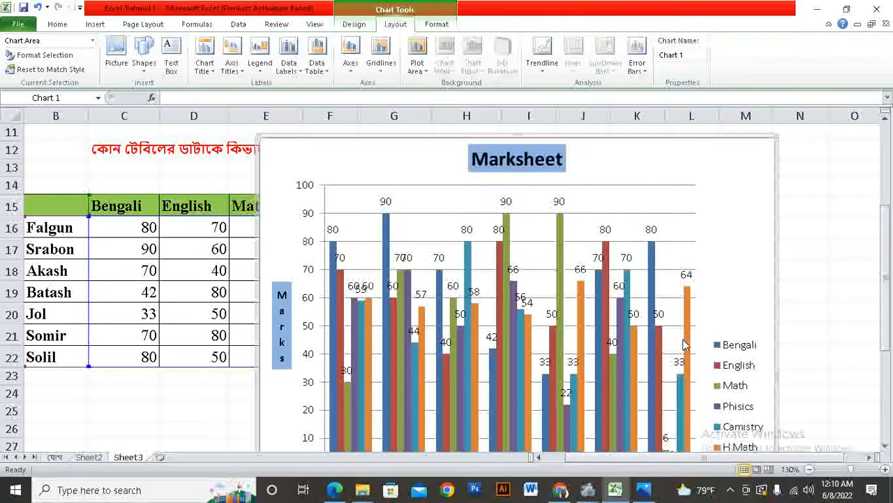
pyautogui.scroll(-1, 684, 343)
pyautogui.scroll(-2, 686, 342)
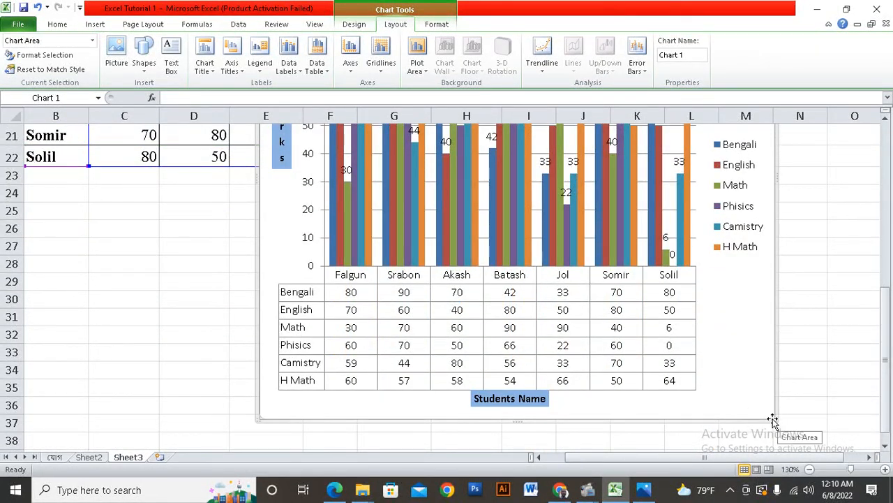
pyautogui.moveTo(773, 419); pyautogui.dragTo(754, 391)
pyautogui.scroll(2, 694, 377)
pyautogui.scroll(1, 694, 377)
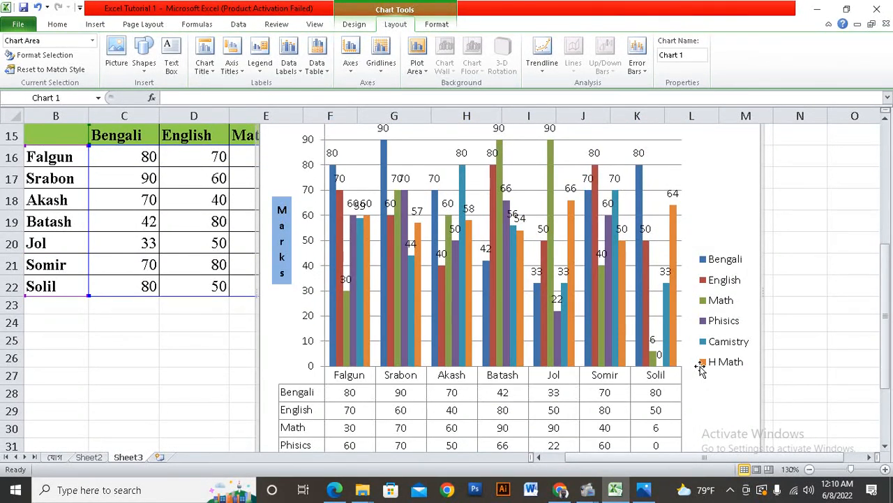
pyautogui.scroll(2, 696, 373)
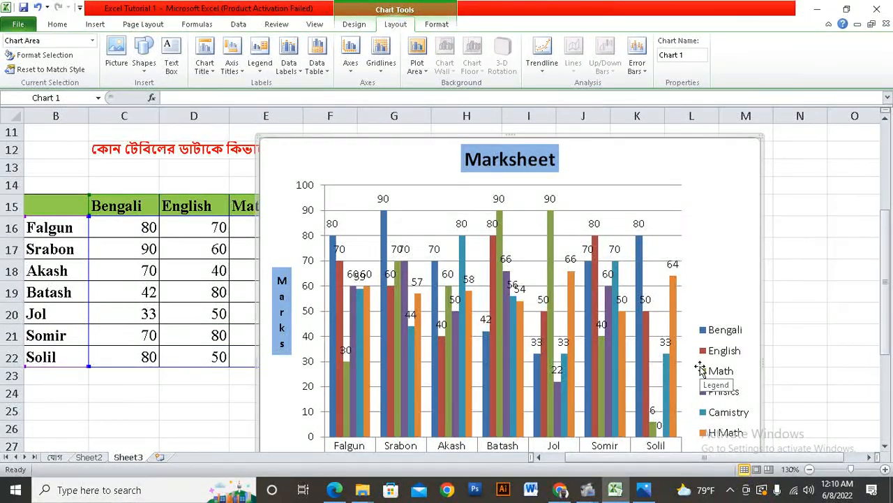
# Reduce the chart slightly more so that its lower edge sits at about row 34, still ending in column M.
pyautogui.scroll(-4, 803, 349)
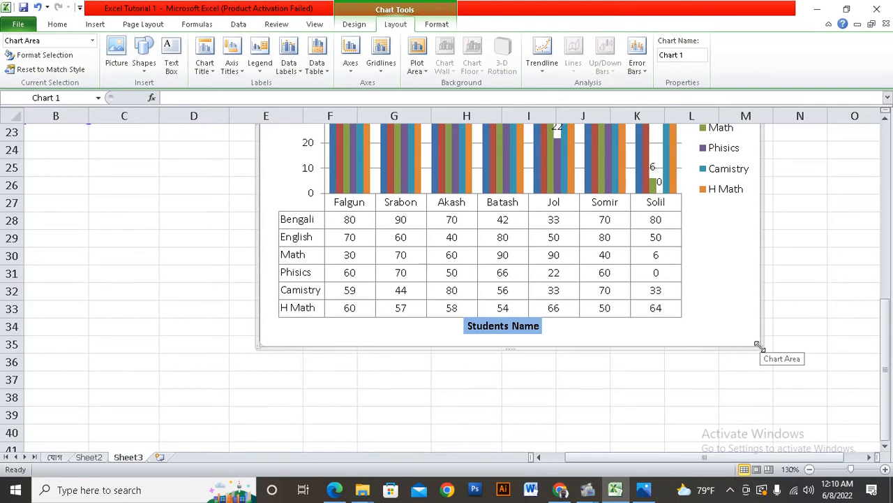
pyautogui.moveTo(758, 343); pyautogui.dragTo(751, 330)
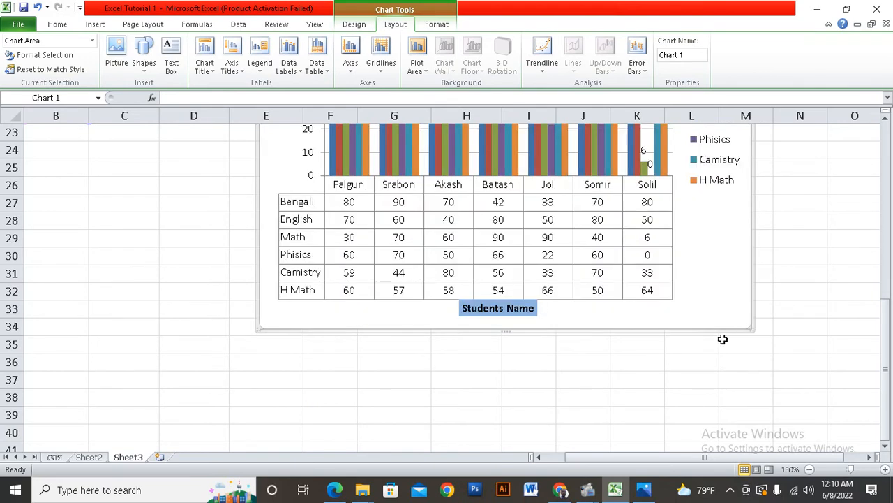
pyautogui.scroll(2, 678, 354)
pyautogui.scroll(1, 678, 354)
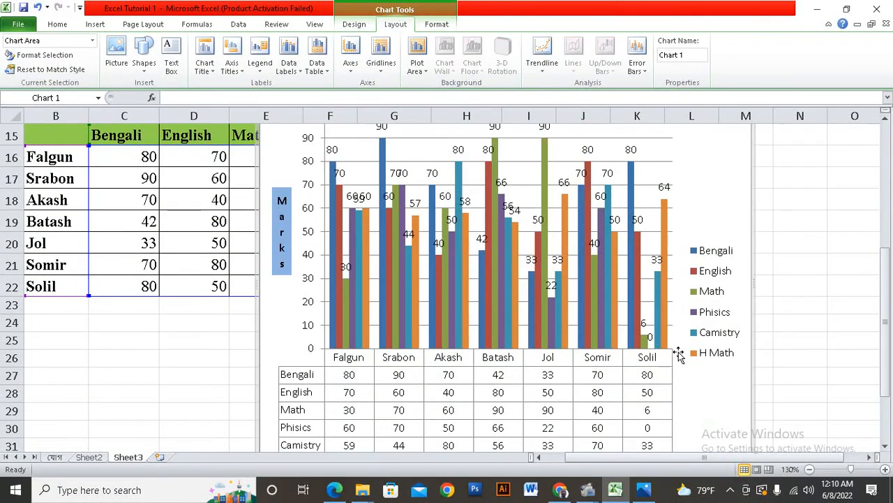
pyautogui.scroll(1, 678, 354)
pyautogui.scroll(1, 679, 354)
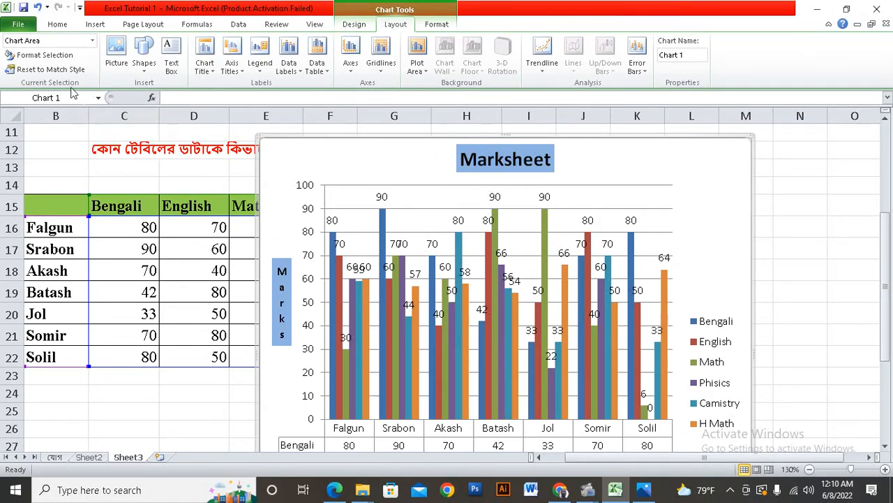
# Copy the Marksheet chart, open Word, dismiss the activation wizard, and paste the chart into the blank document.
pyautogui.click(57, 25)
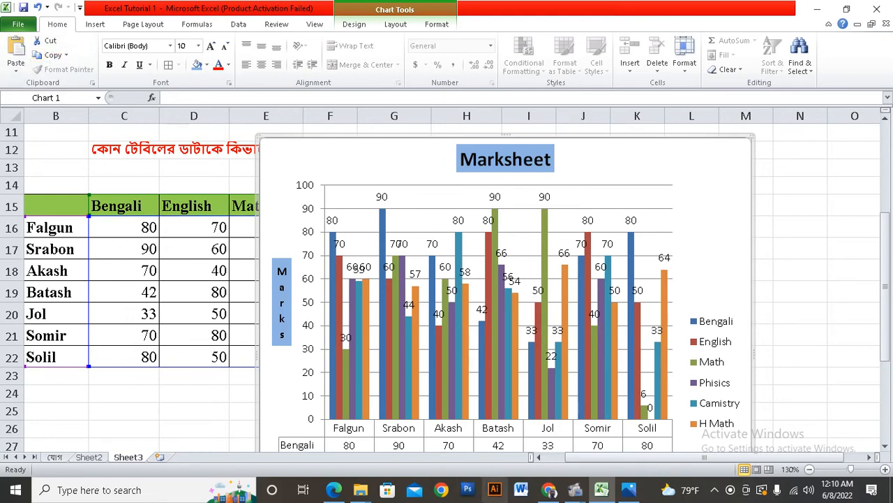
pyautogui.click(525, 491)
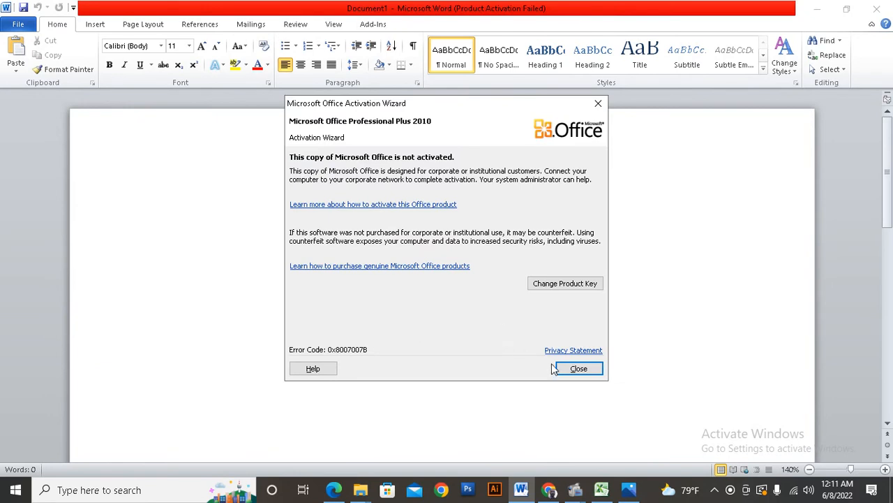
pyautogui.click(566, 370)
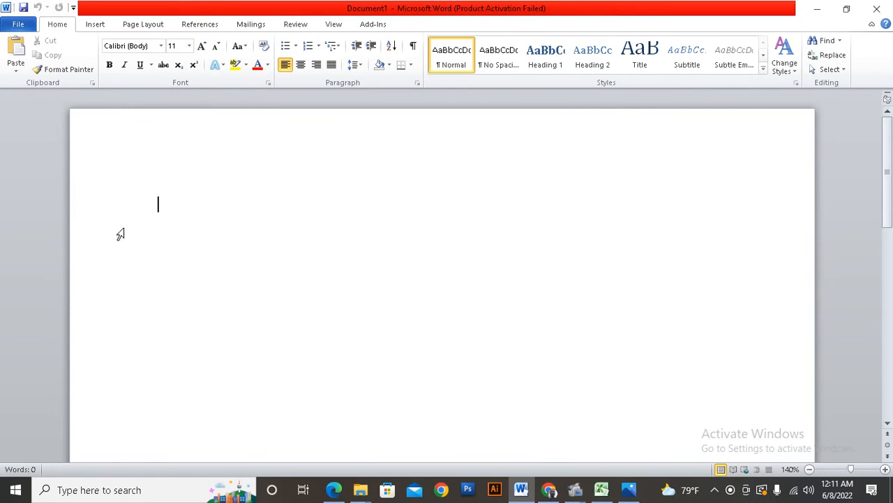
pyautogui.click(18, 50)
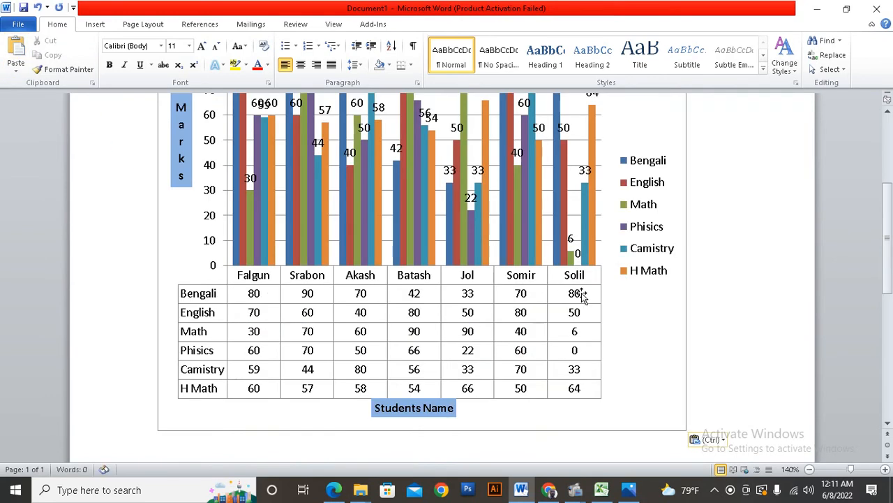
pyautogui.scroll(3, 579, 295)
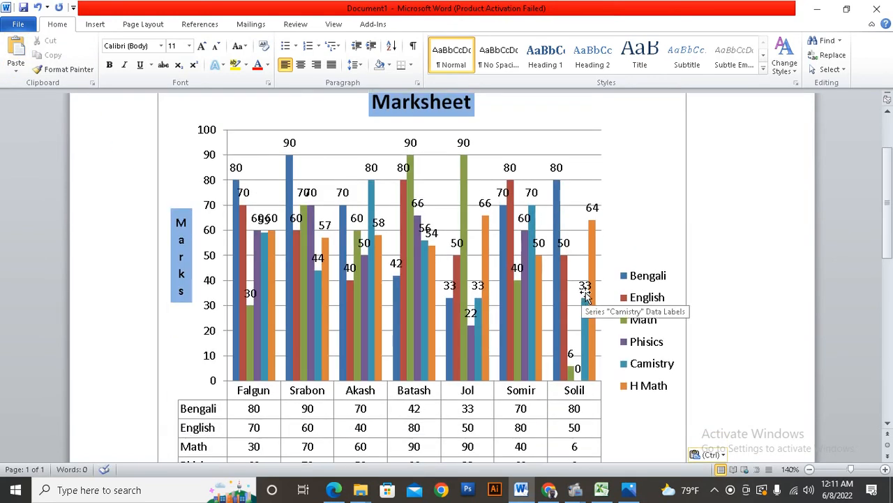
pyautogui.scroll(-3, 585, 295)
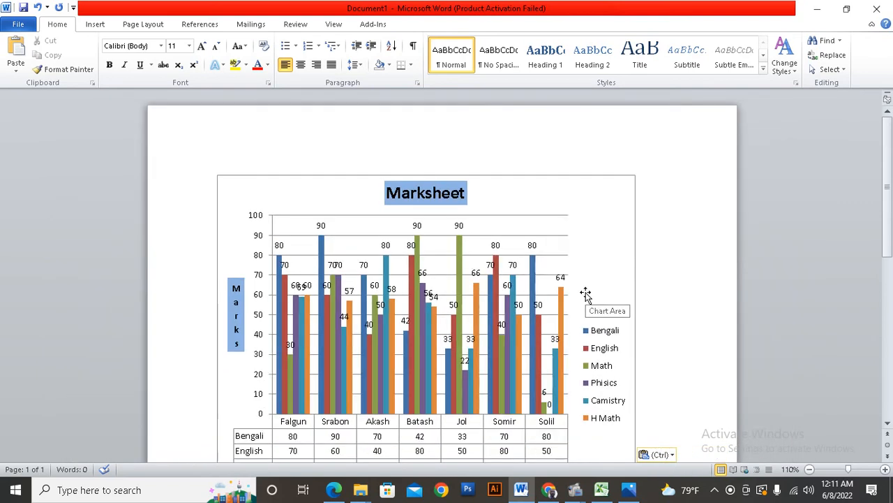
pyautogui.scroll(-4, 585, 293)
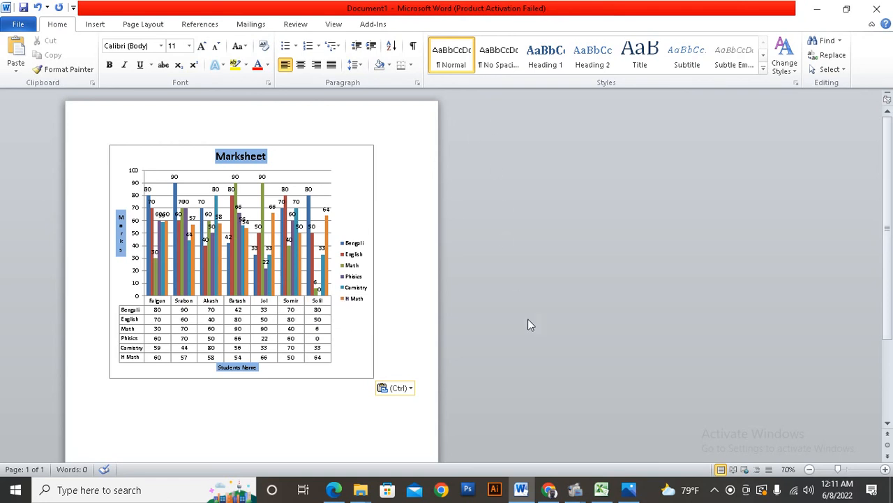
# Switch back to the Excel workbook with the Marksheet chart.
pyautogui.click(601, 489)
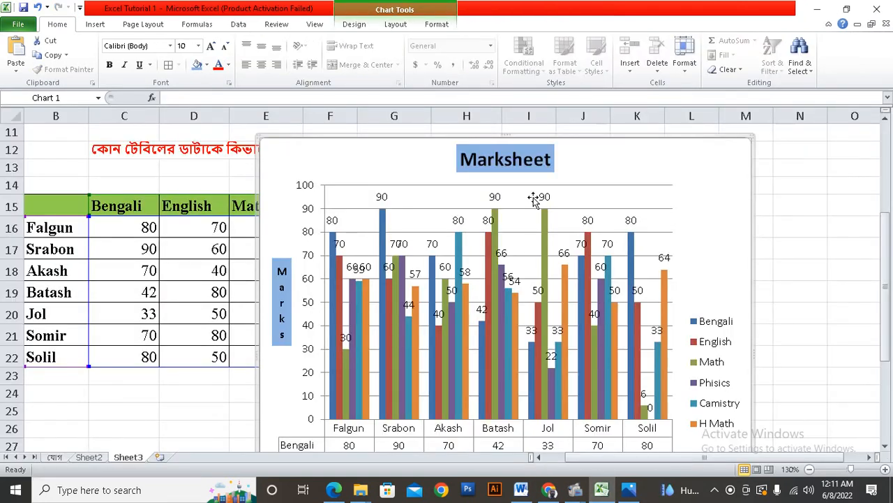
pyautogui.scroll(-1, 533, 199)
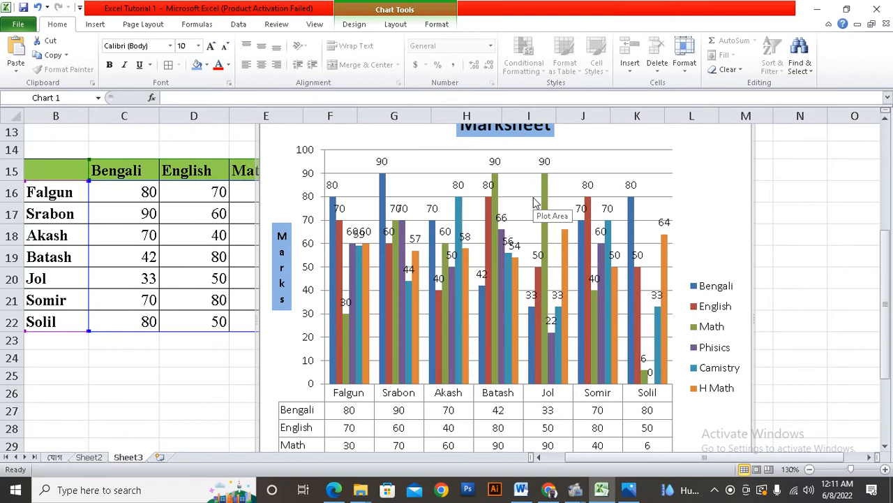